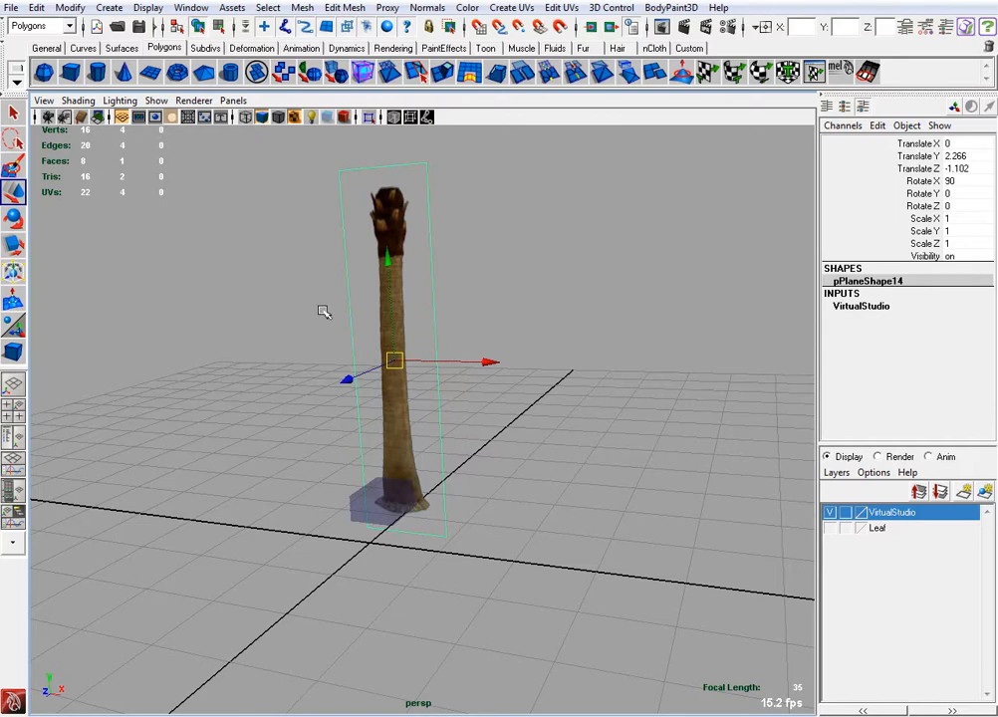
# Rotate the duplicated trunk image plane to 90 degrees in Y so it crosses the original plane
pyautogui.click(14, 218)
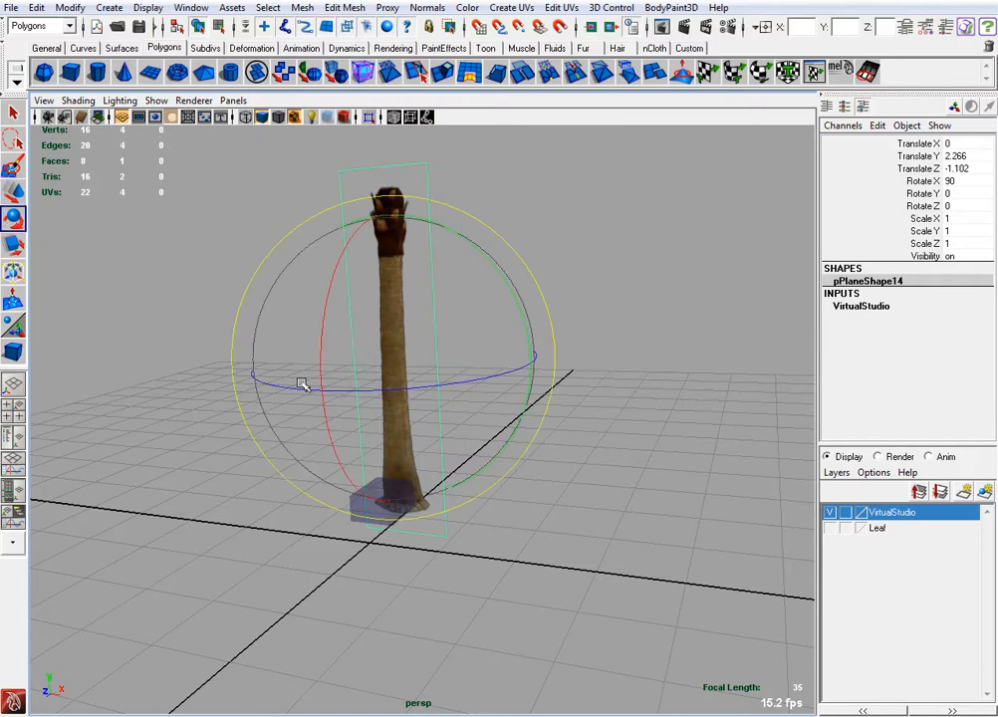
pyautogui.moveTo(294, 387); pyautogui.dragTo(590, 367)
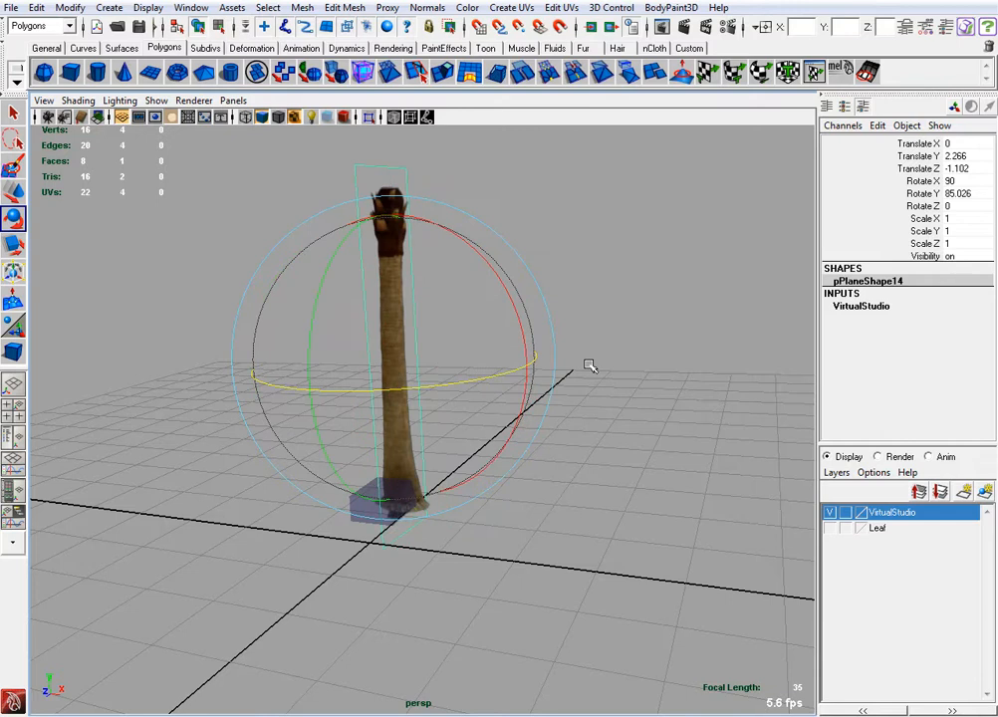
pyautogui.doubleClick(972, 194)
pyautogui.write('90')
pyautogui.press('Return')
pyautogui.click(15, 190)
pyautogui.keyDown('alt'); pyautogui.moveTo(127, 361); pyautogui.dragTo(160, 299); pyautogui.keyUp('alt')
pyautogui.click(158, 439)
pyautogui.moveTo(390, 436); pyautogui.dragTo(510, 515)
pyautogui.press('f')
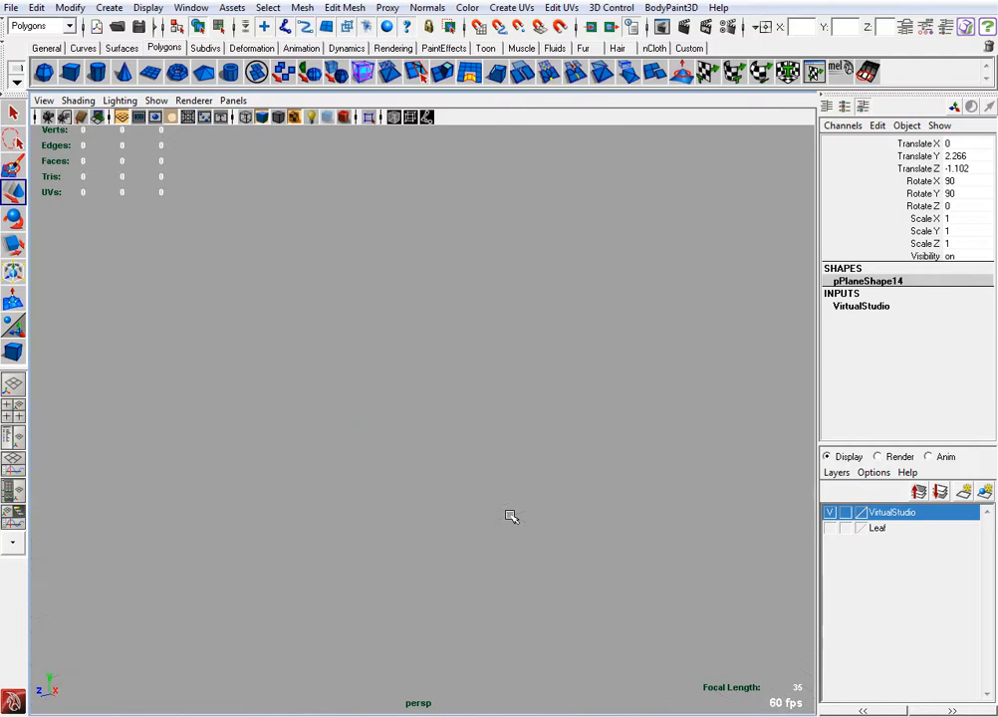
pyautogui.keyDown('alt'); pyautogui.moveTo(508, 517); pyautogui.dragTo(434, 520, button='right'); pyautogui.keyUp('alt')
pyautogui.keyDown('alt'); pyautogui.moveTo(433, 520); pyautogui.dragTo(520, 543); pyautogui.keyUp('alt')
# Maximize the side view and display the trunk image plane there with textured shading
pyautogui.press('space')
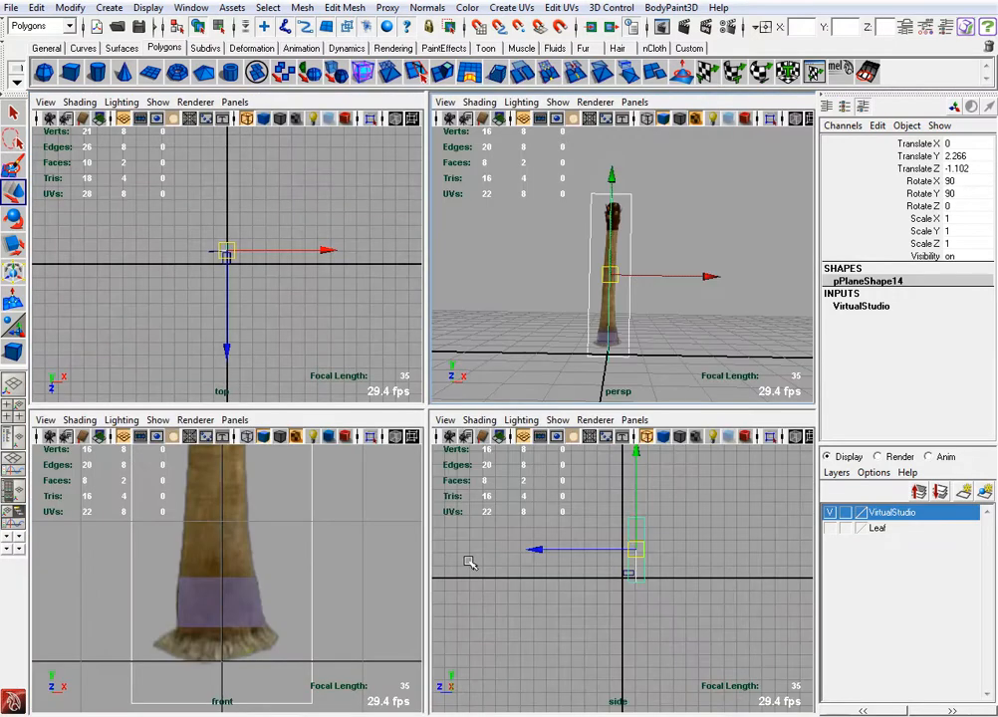
pyautogui.press('space')
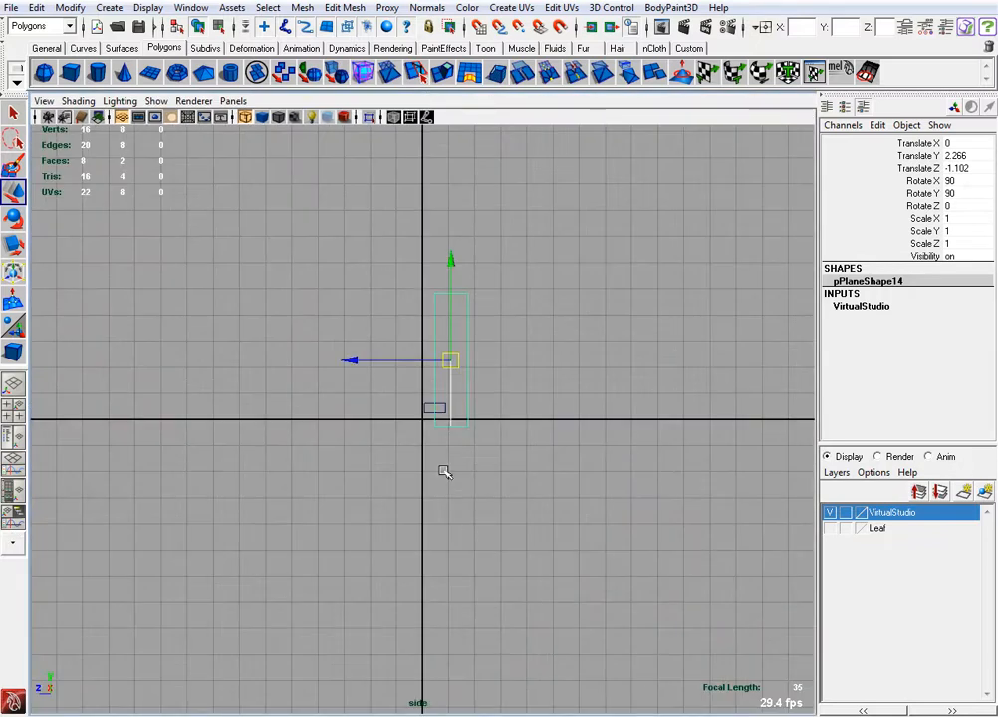
pyautogui.press('8')
pyautogui.press('space')
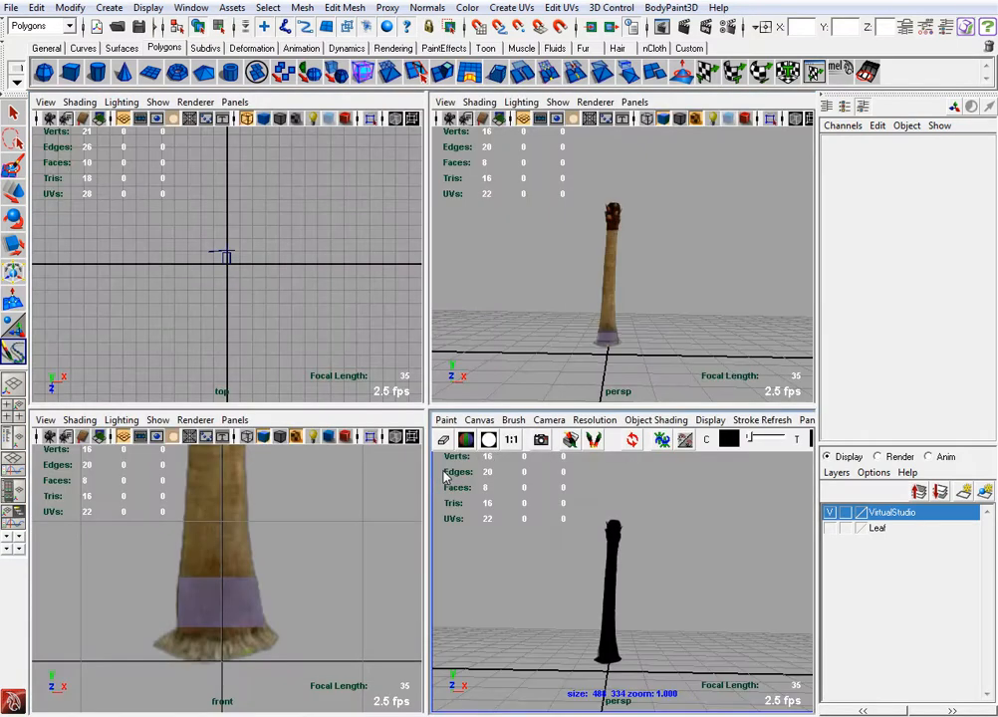
pyautogui.rightClick(543, 527)
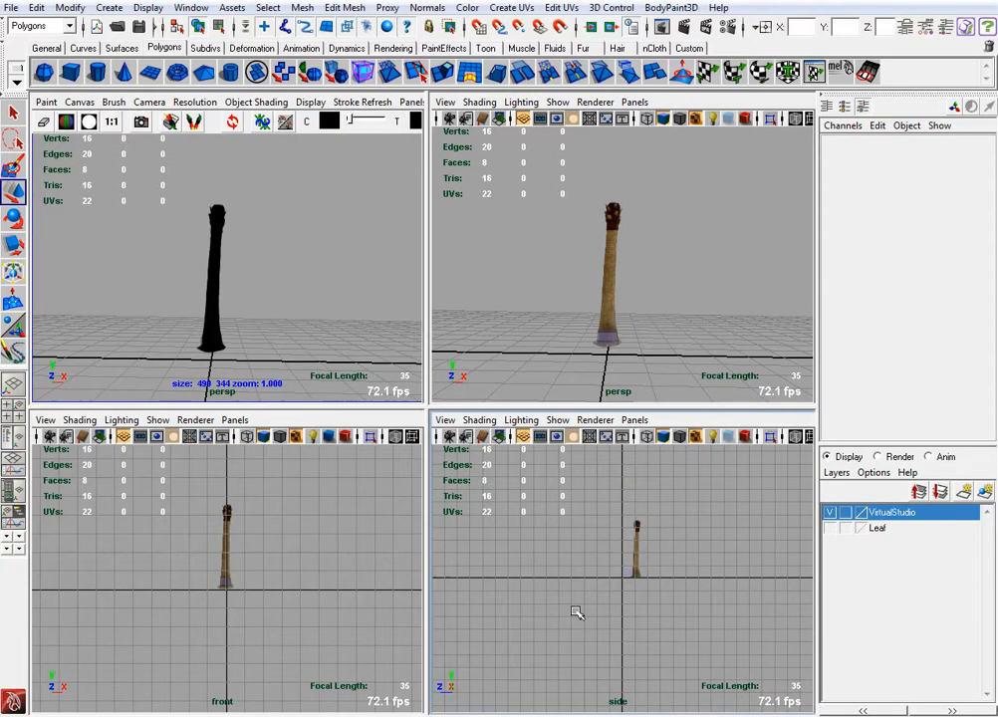
pyautogui.press('space')
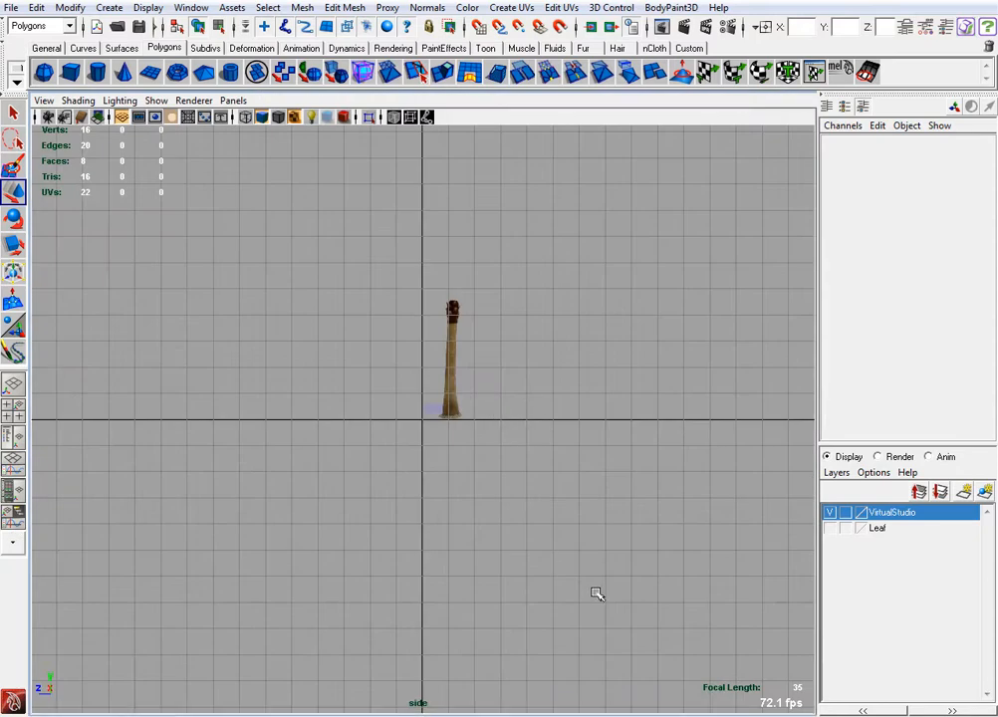
pyautogui.click(452, 448)
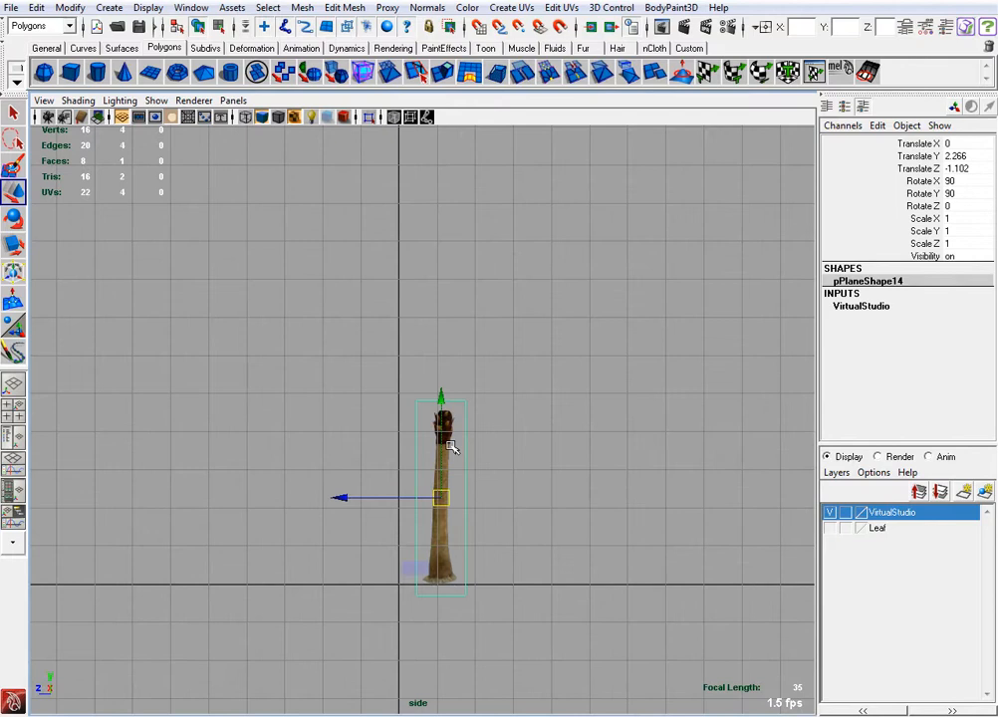
pyautogui.press('5')
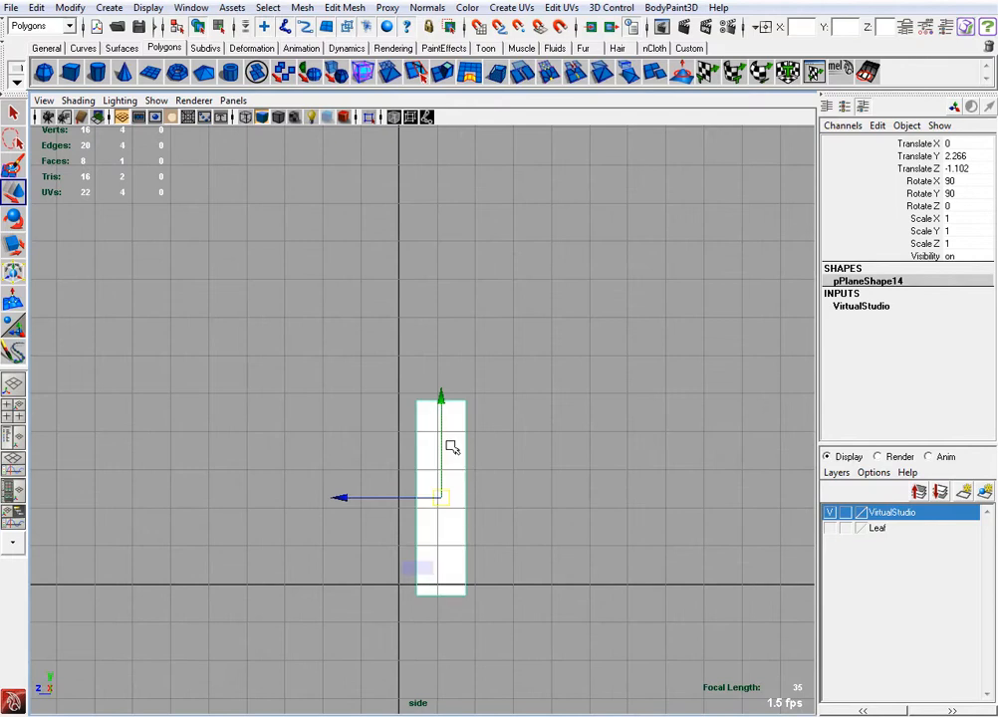
pyautogui.press('6')
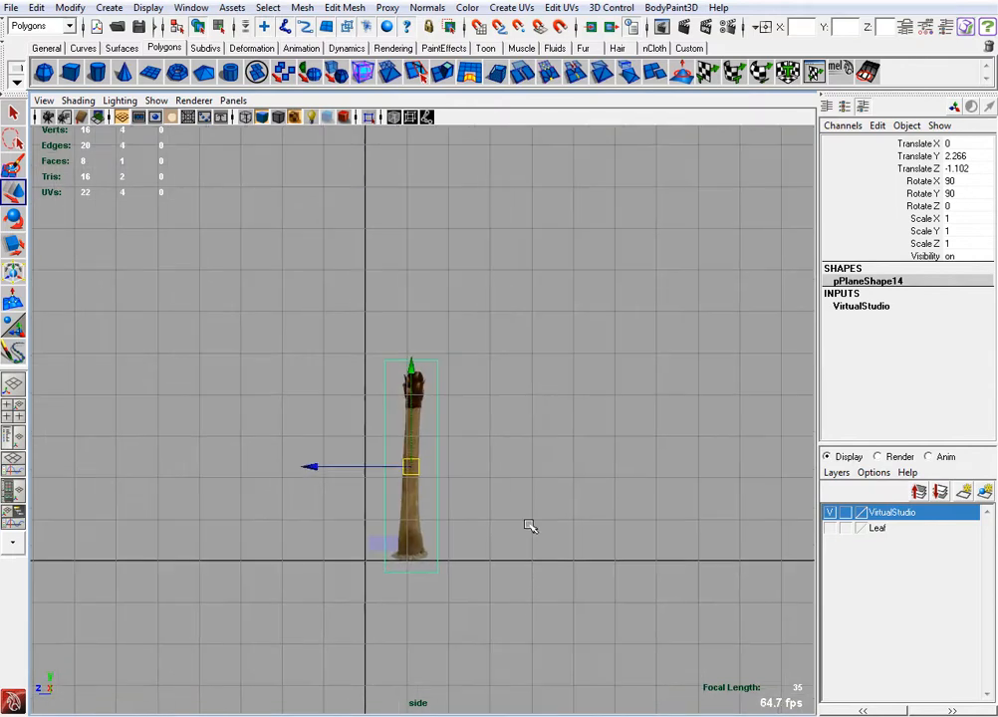
# Move the cube along Z to about -1.1 so it is centred on the trunk base in the side view
pyautogui.click(478, 329)
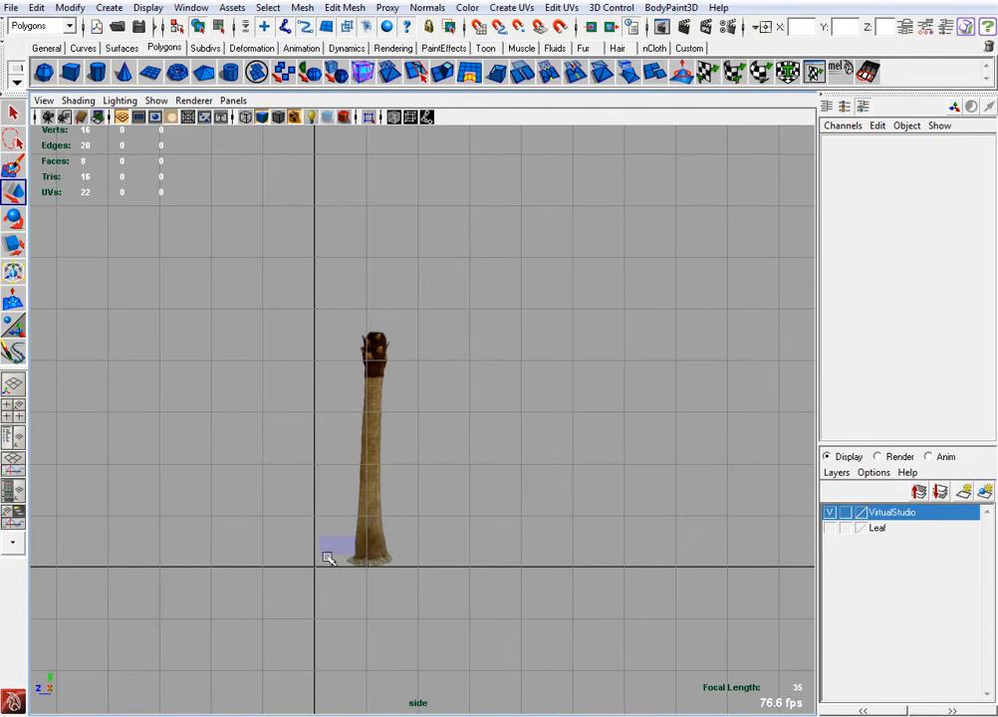
pyautogui.scroll(4, 329, 559)
pyautogui.click(320, 484)
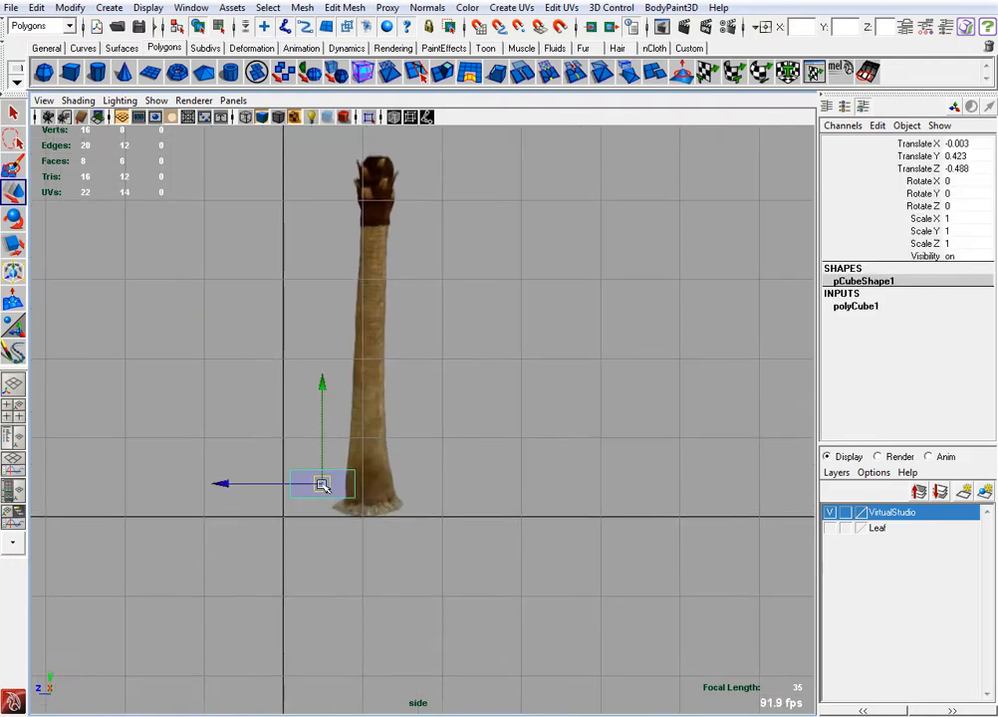
pyautogui.moveTo(249, 482); pyautogui.dragTo(292, 486)
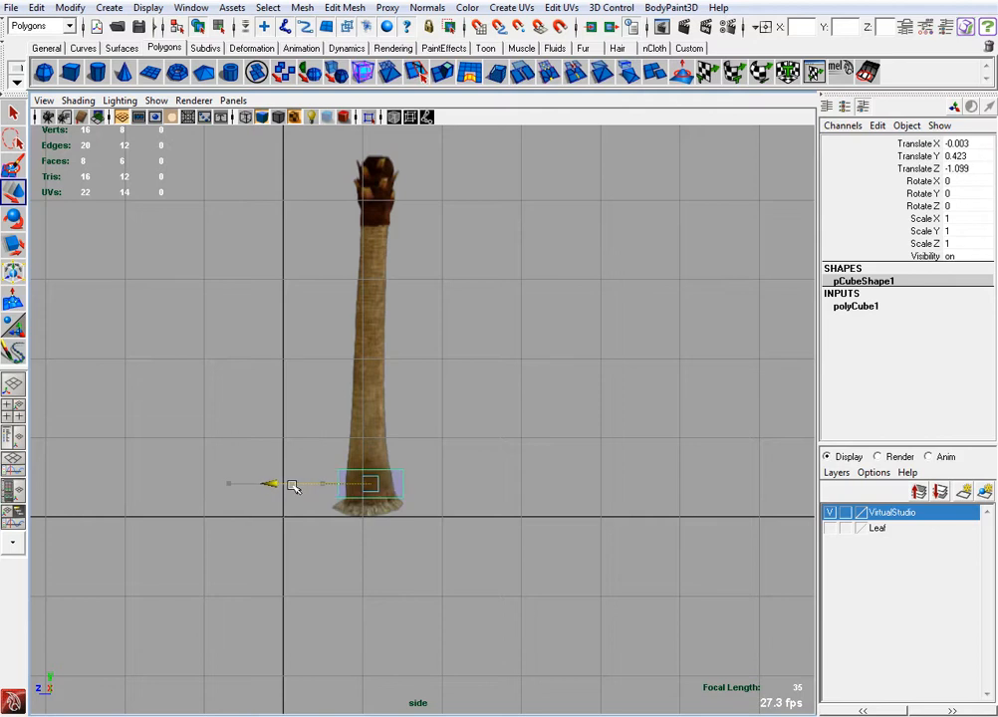
pyautogui.press('8')
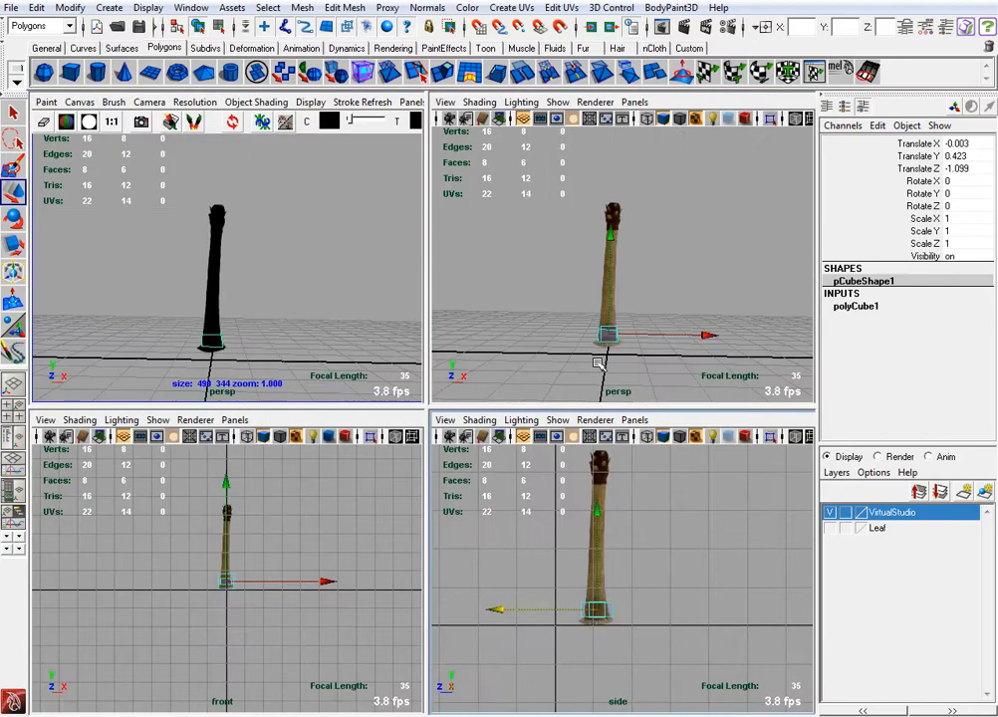
pyautogui.press('8')
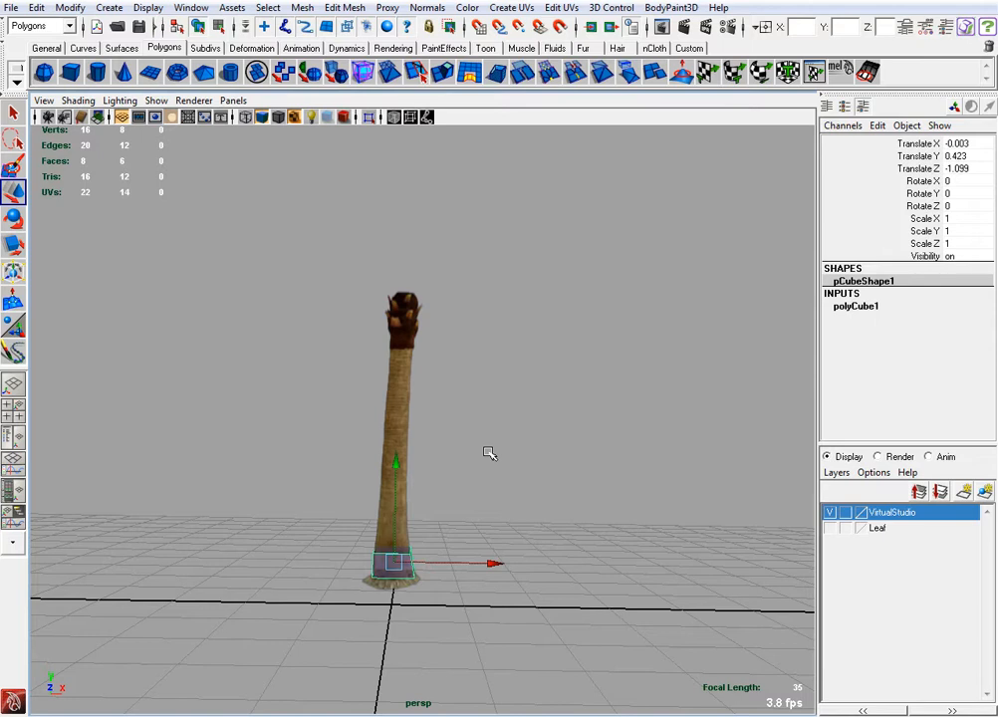
pyautogui.click(474, 464)
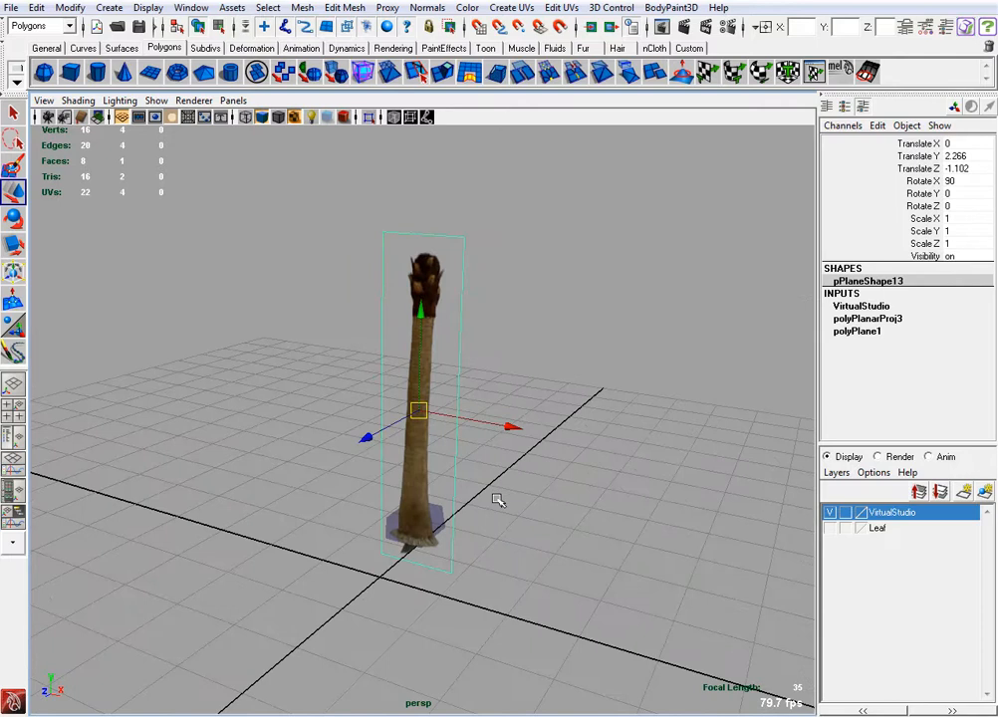
# In the side view, move the cube's left bottom and top vertices inward to the trunk's left edge
pyautogui.press('space')
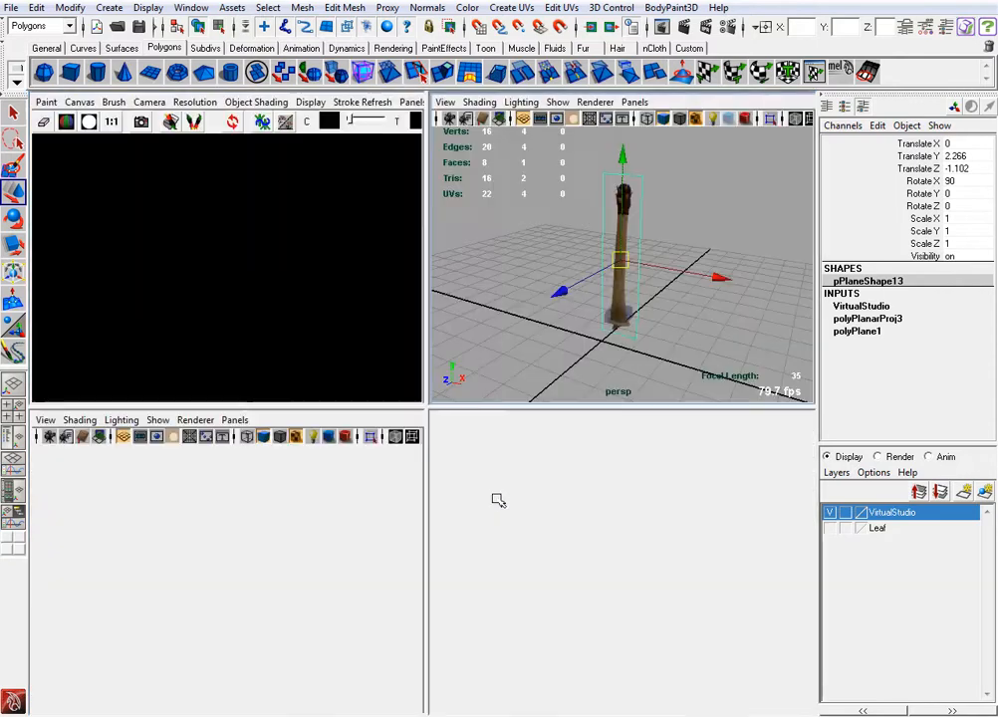
pyautogui.press('space')
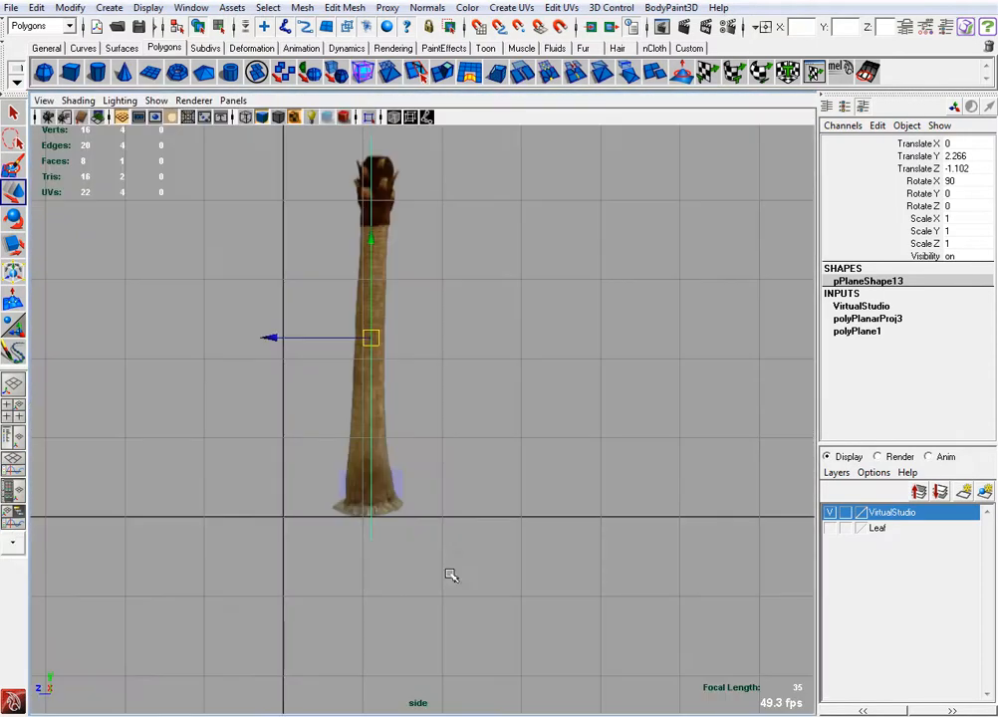
pyautogui.click(453, 536)
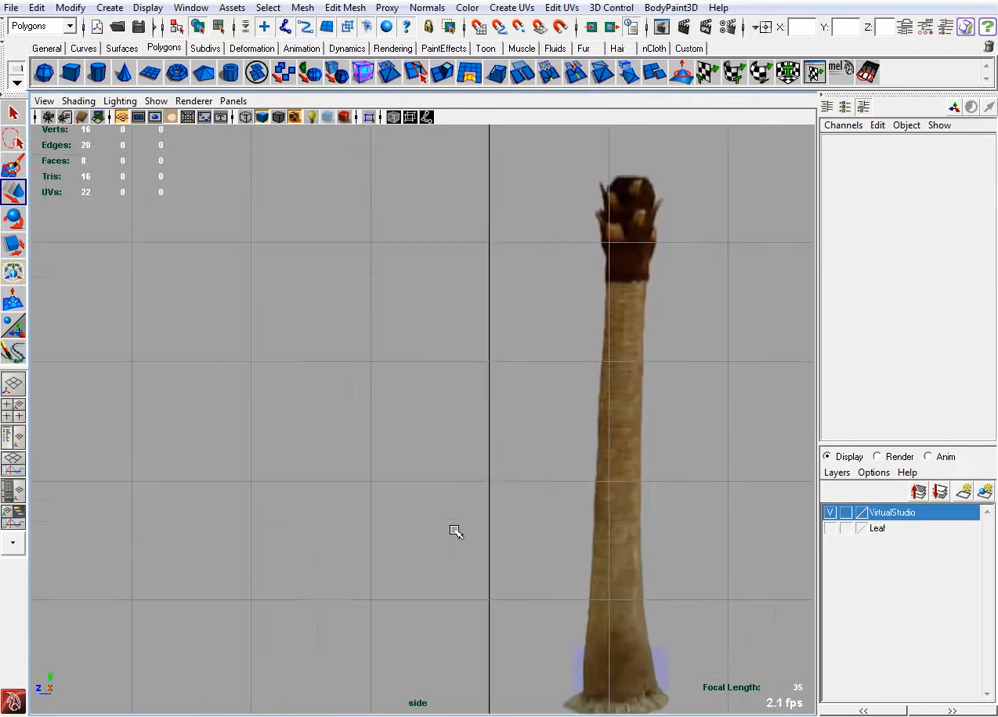
pyautogui.scroll(5, 456, 529)
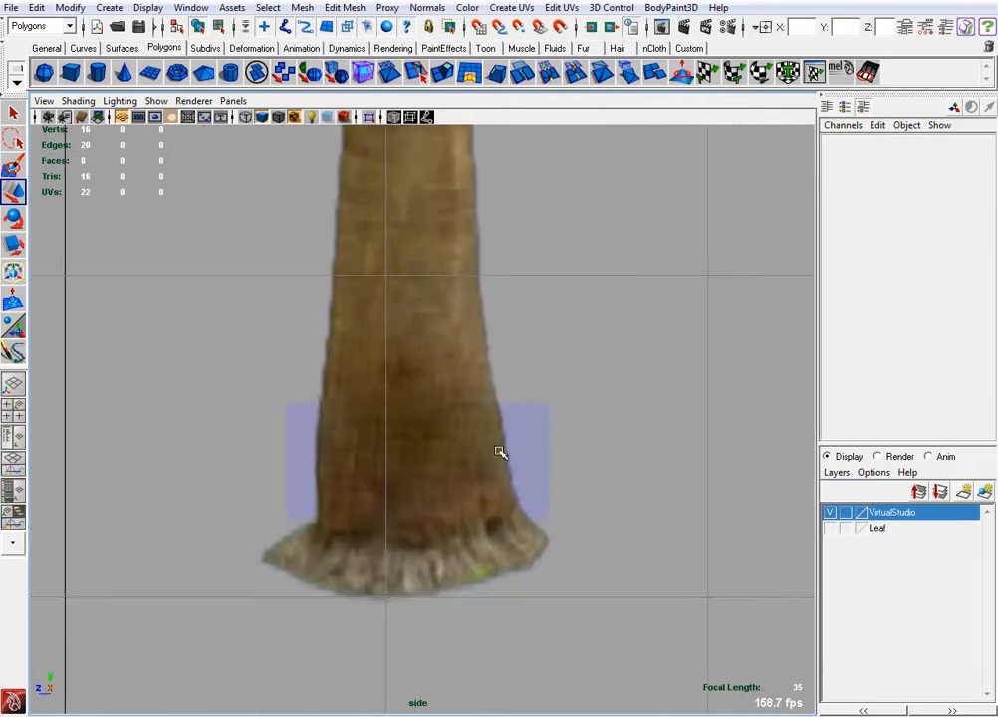
pyautogui.click(536, 436)
pyautogui.moveTo(536, 436); pyautogui.dragTo(498, 436, button='right')
pyautogui.moveTo(258, 506); pyautogui.dragTo(318, 541)
pyautogui.moveTo(241, 519); pyautogui.dragTo(259, 523)
pyautogui.moveTo(256, 395); pyautogui.dragTo(323, 423)
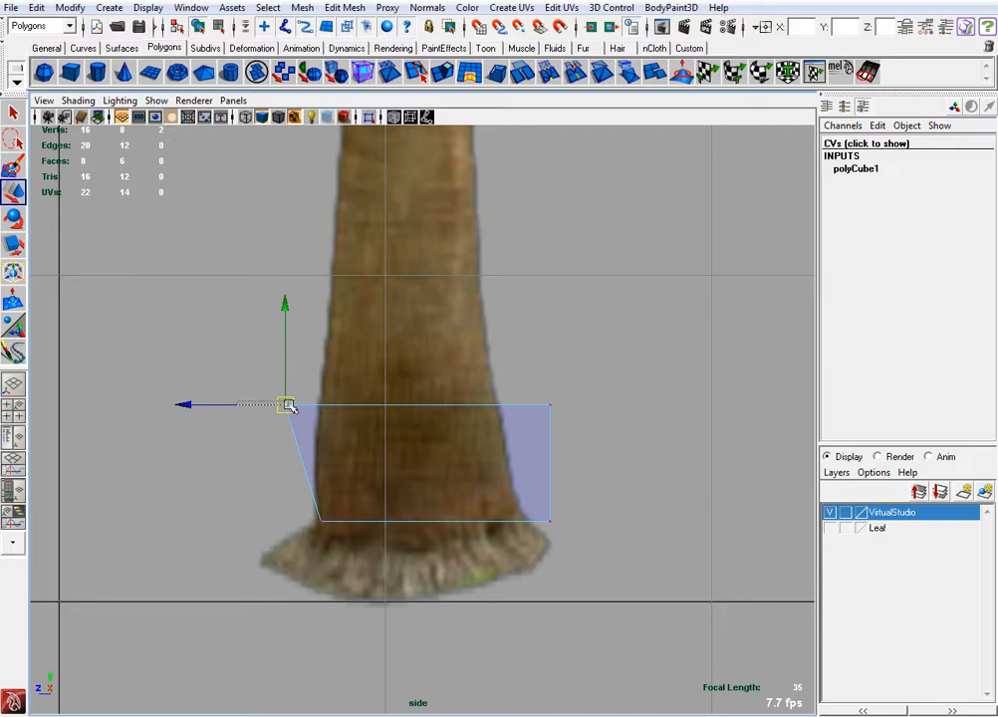
pyautogui.moveTo(196, 405); pyautogui.dragTo(228, 405)
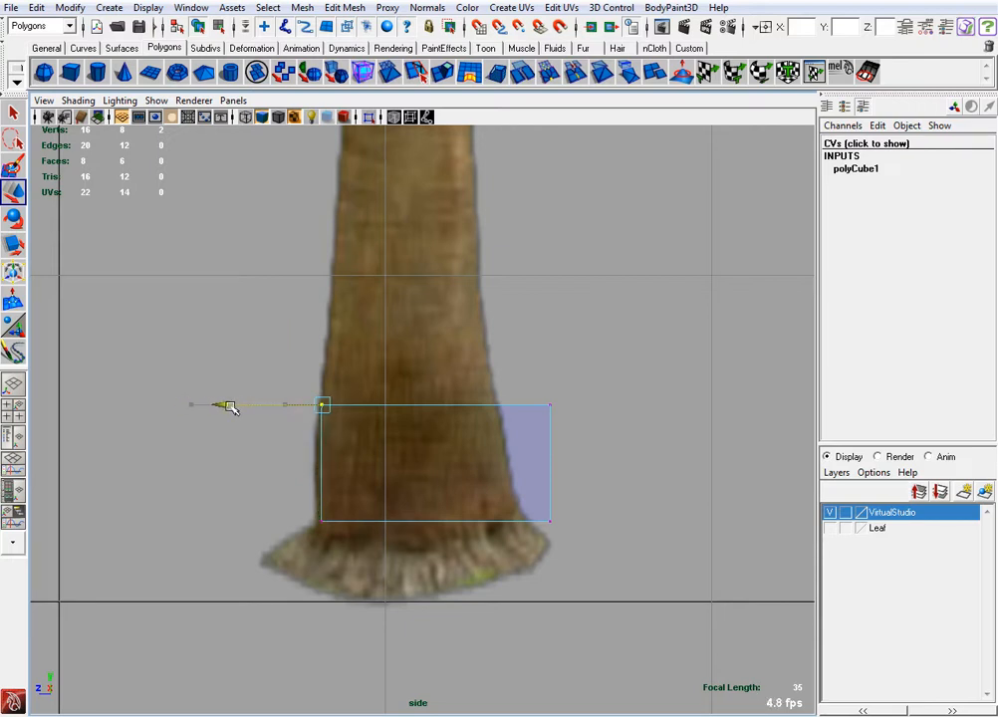
# Move the cube's right top and bottom vertices inward to the trunk's right edge in the side view
pyautogui.click(550, 406)
pyautogui.moveTo(535, 409); pyautogui.dragTo(490, 409)
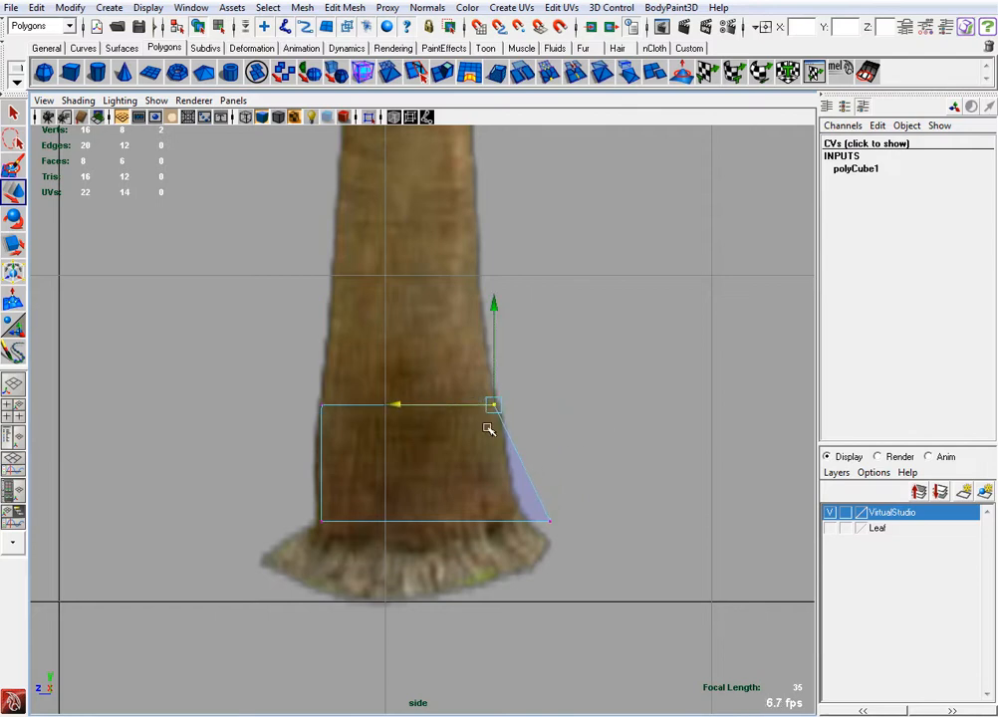
pyautogui.moveTo(574, 514); pyautogui.dragTo(501, 521)
# Lower the cube's top vertices and refit the top left and right corners to the trunk outline in the side view
pyautogui.moveTo(274, 372); pyautogui.dragTo(518, 430)
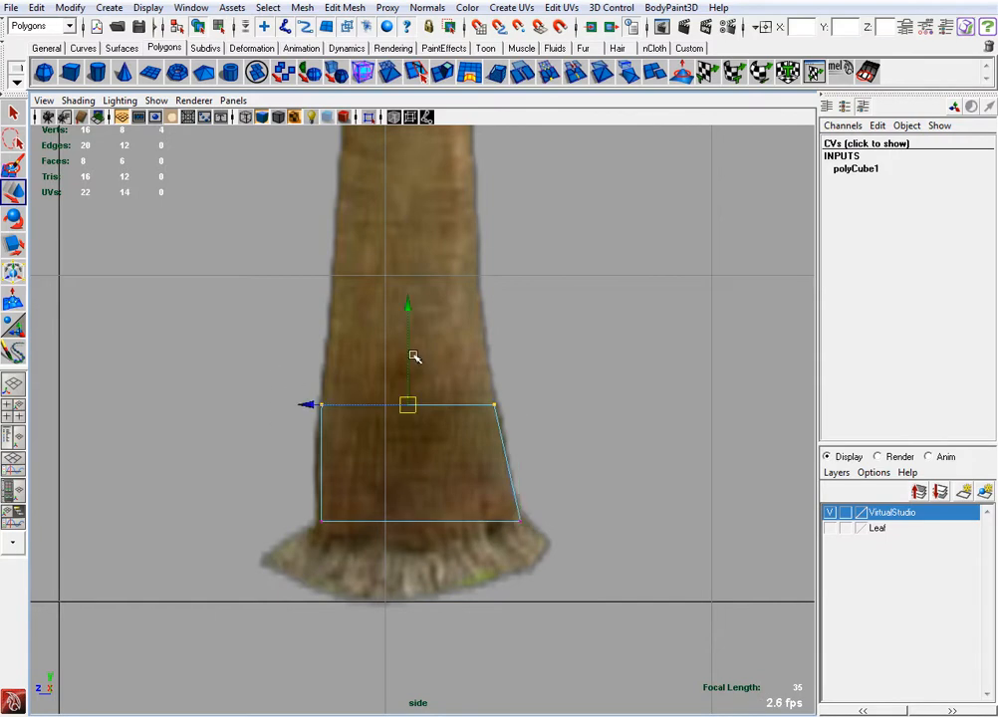
pyautogui.moveTo(413, 354); pyautogui.dragTo(403, 399)
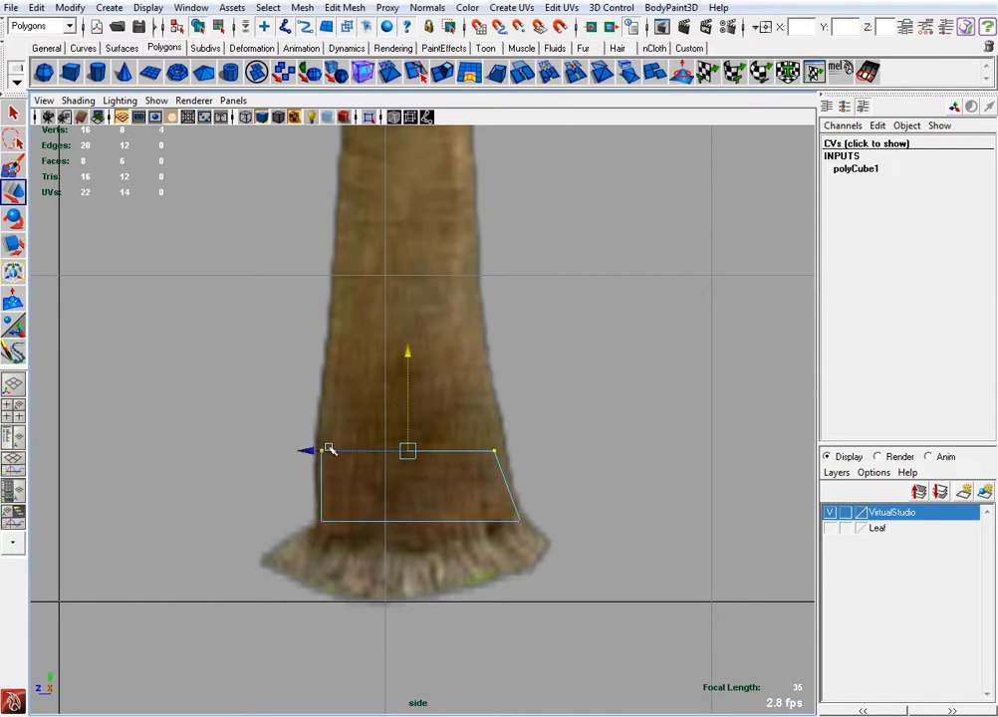
pyautogui.click(316, 455)
pyautogui.moveTo(302, 453); pyautogui.dragTo(299, 453)
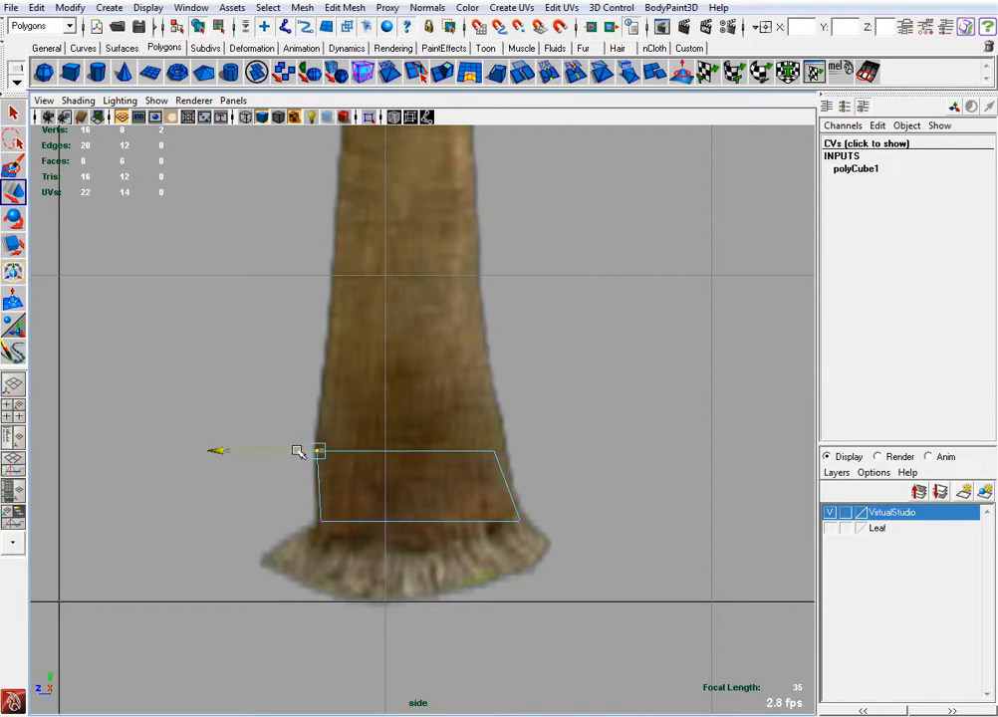
pyautogui.click(493, 453)
pyautogui.moveTo(468, 453); pyautogui.dragTo(488, 458)
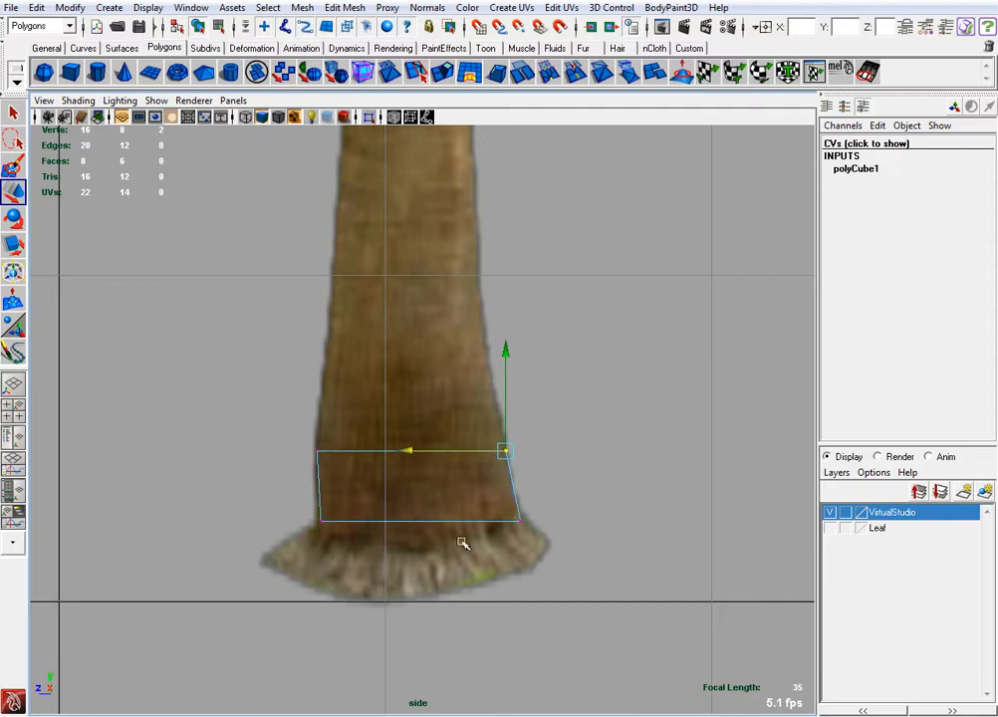
# In the front view, align the cube's top left and right vertices with the trunk outline and return to object mode
pyautogui.press('space')
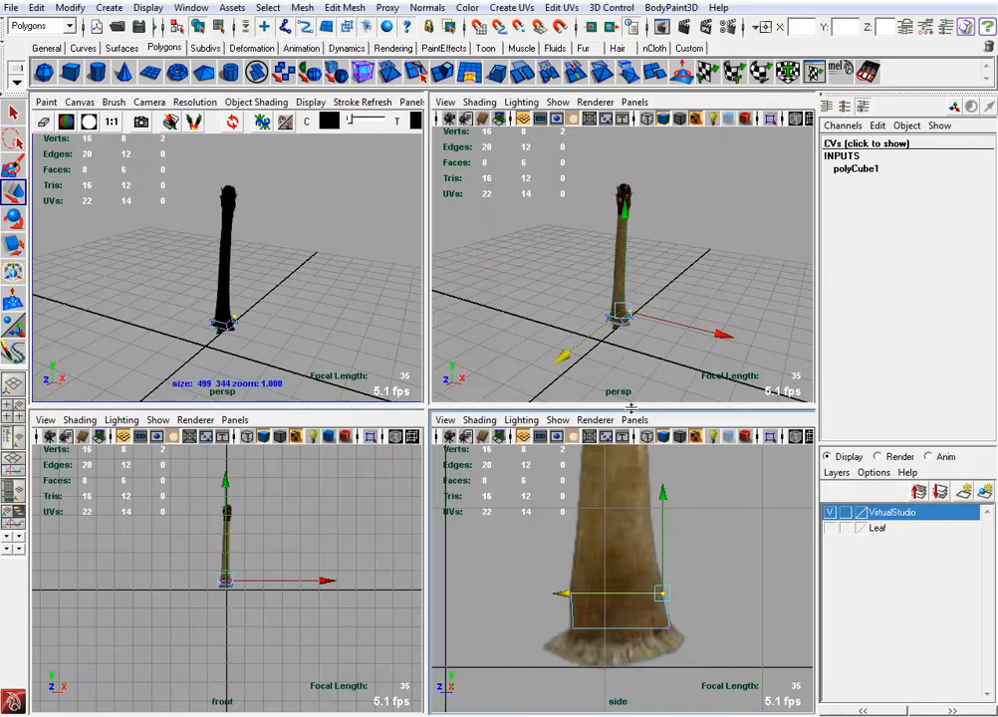
pyautogui.press('space')
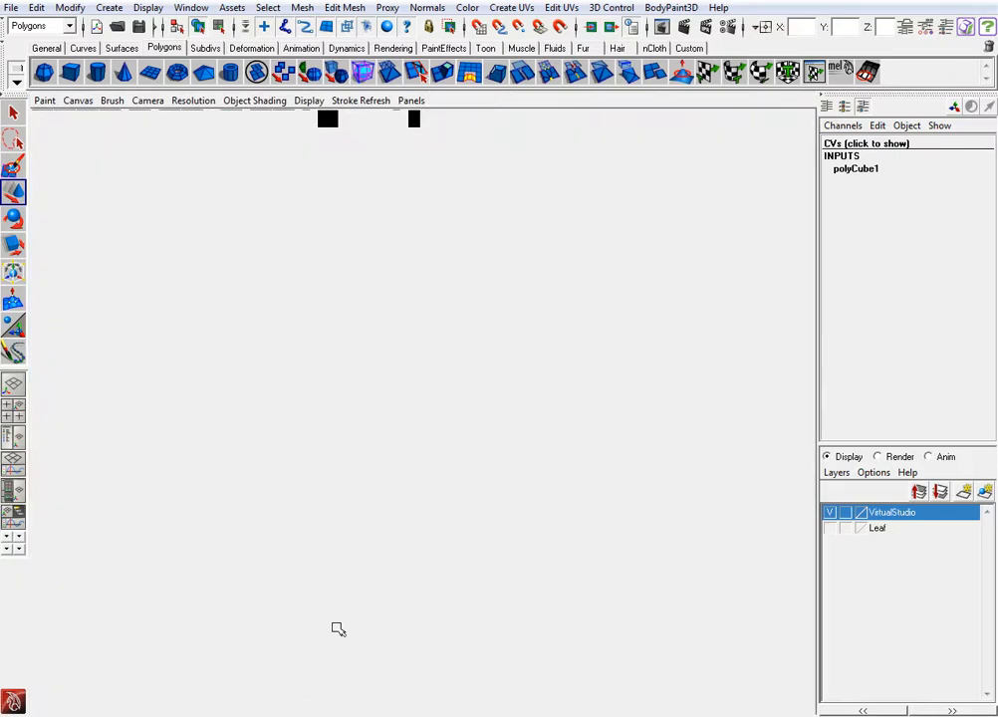
pyautogui.scroll(10, 395, 538)
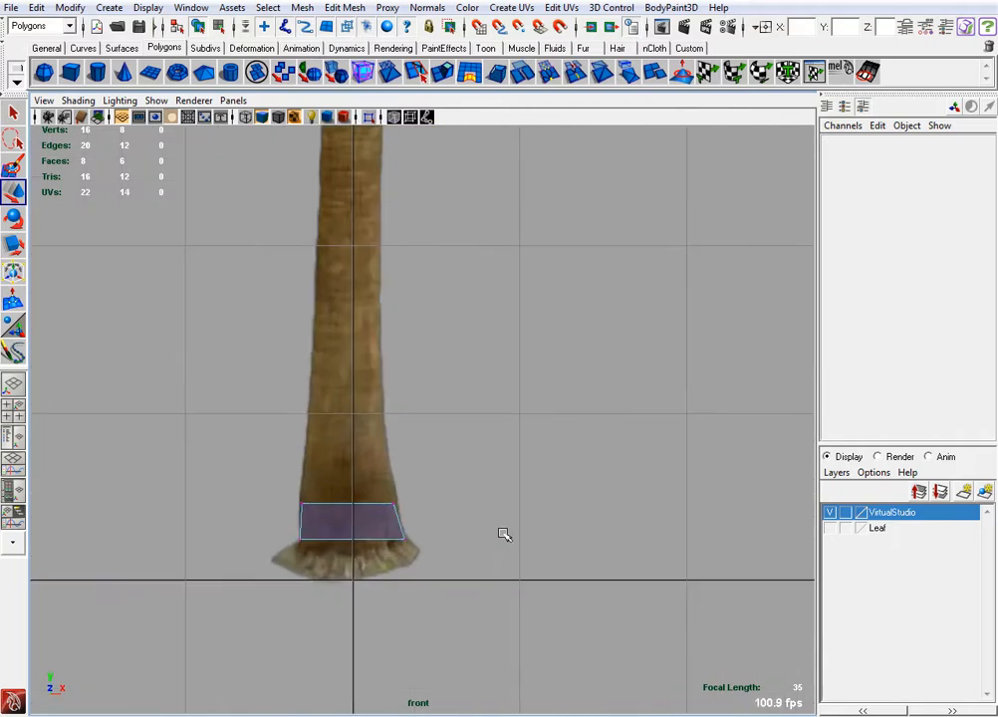
pyautogui.press('space')
pyautogui.press('space')
pyautogui.scroll(5, 428, 550)
pyautogui.moveTo(332, 491); pyautogui.dragTo(285, 490, button='right')
pyautogui.moveTo(224, 533); pyautogui.dragTo(300, 548)
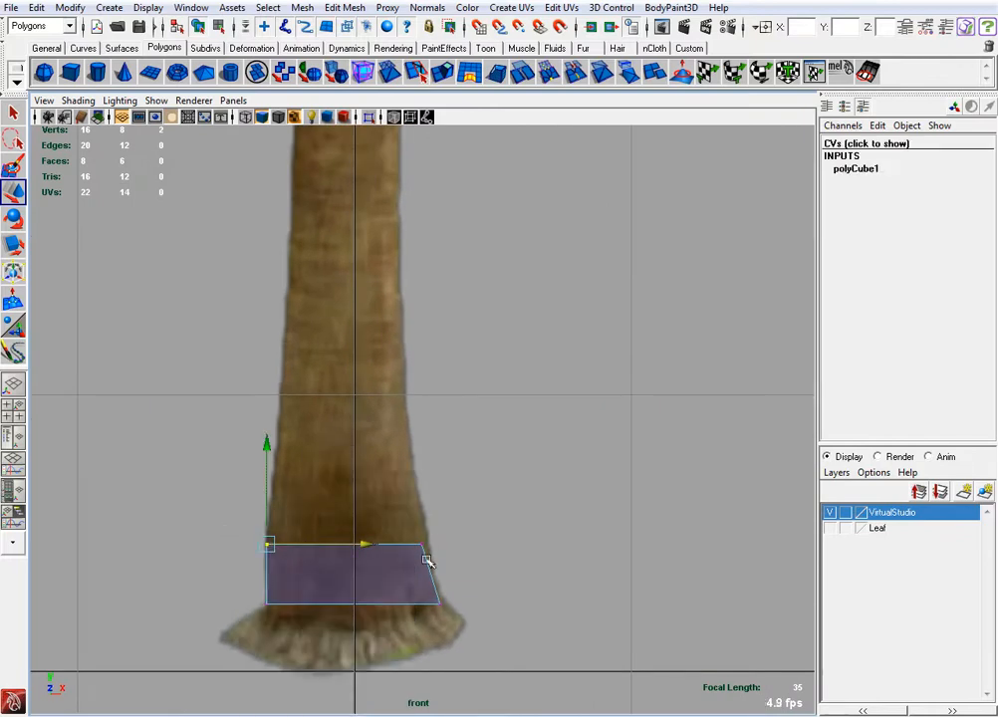
pyautogui.moveTo(455, 527)
pyautogui.mouseDown()
pyautogui.moveTo(407, 561)
pyautogui.moveTo(453, 545)
pyautogui.mouseUp()
pyautogui.press('F8')
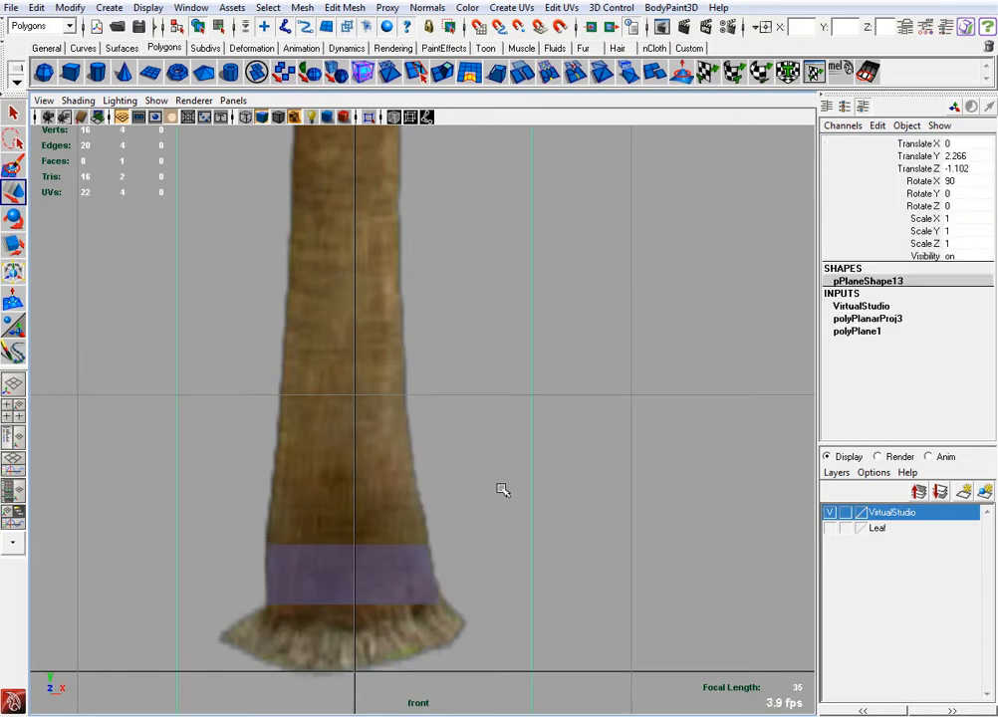
# Select the trunk base cube and show it in the maximized perspective view
pyautogui.click(408, 571)
pyautogui.press('space')
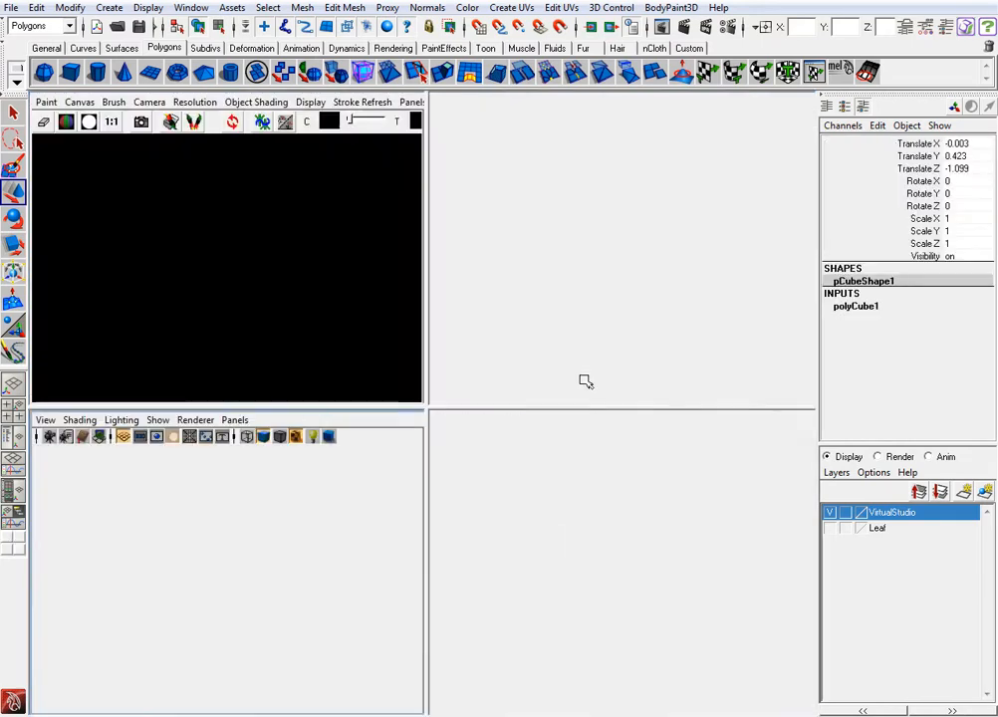
pyautogui.press('space')
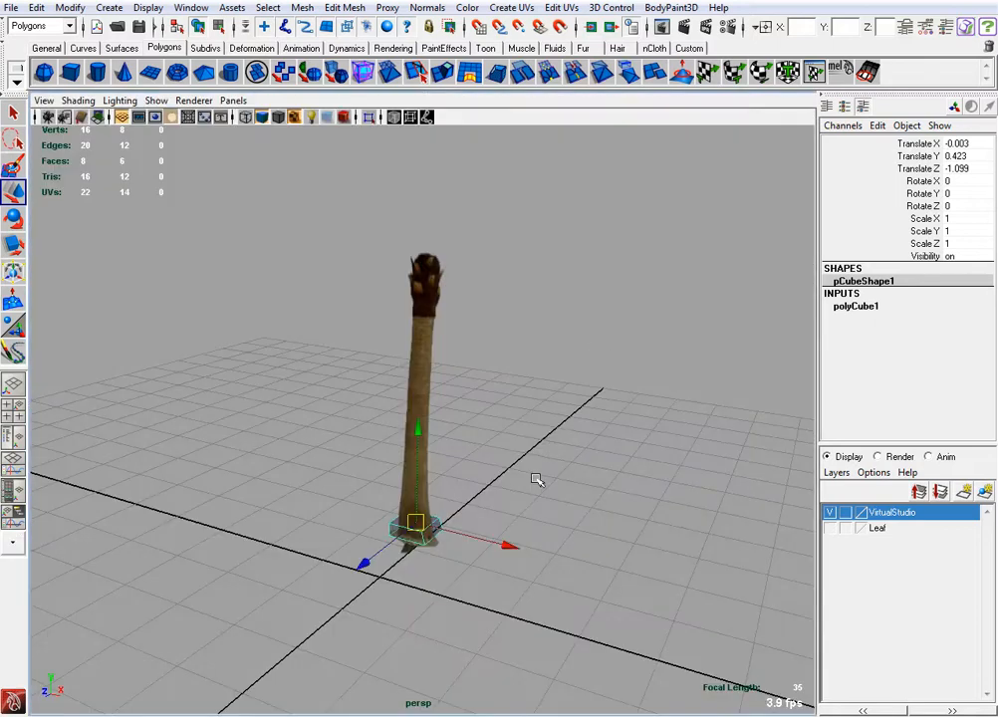
# Select the top face of the trunk base cube and extrude it upward along the trunk by about 0.595 in the front view
pyautogui.click(520, 484)
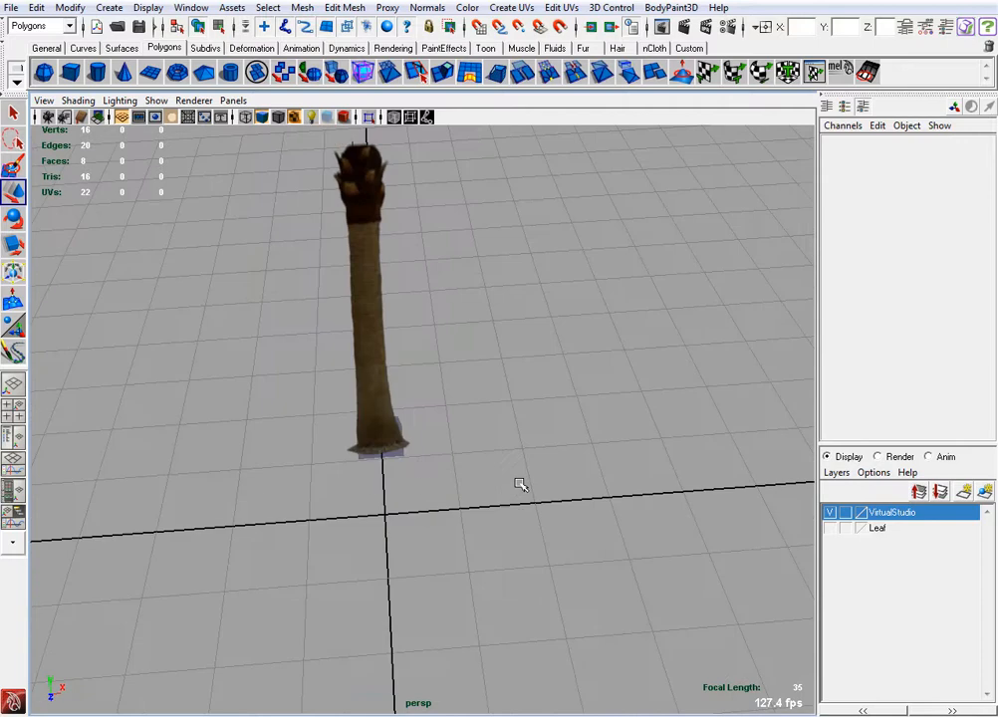
pyautogui.click(503, 588)
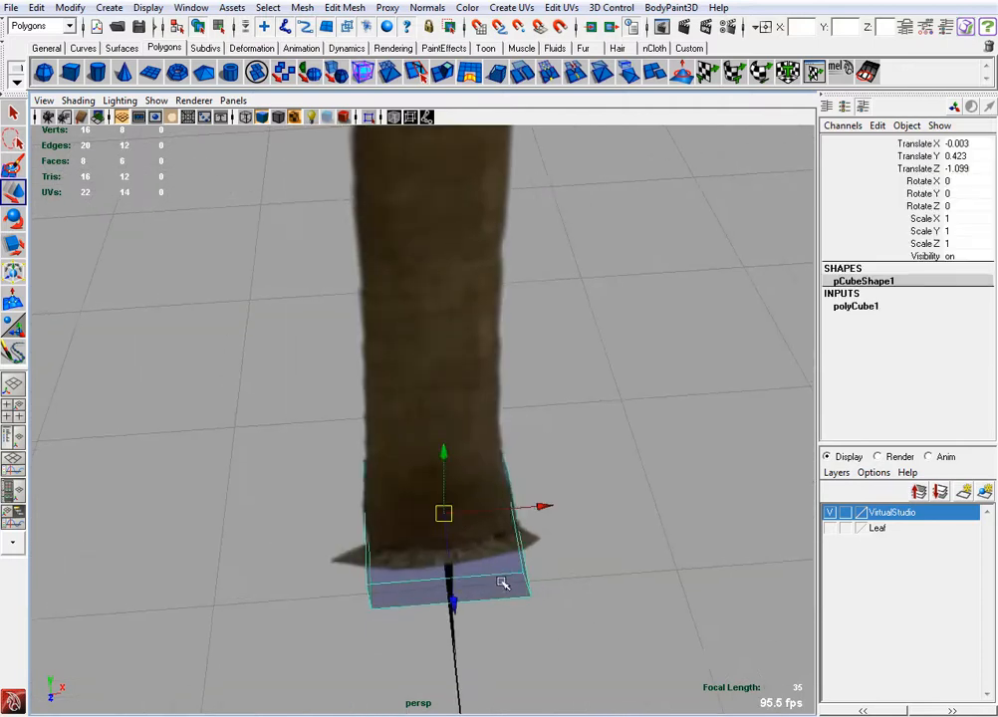
pyautogui.rightClick(615, 553)
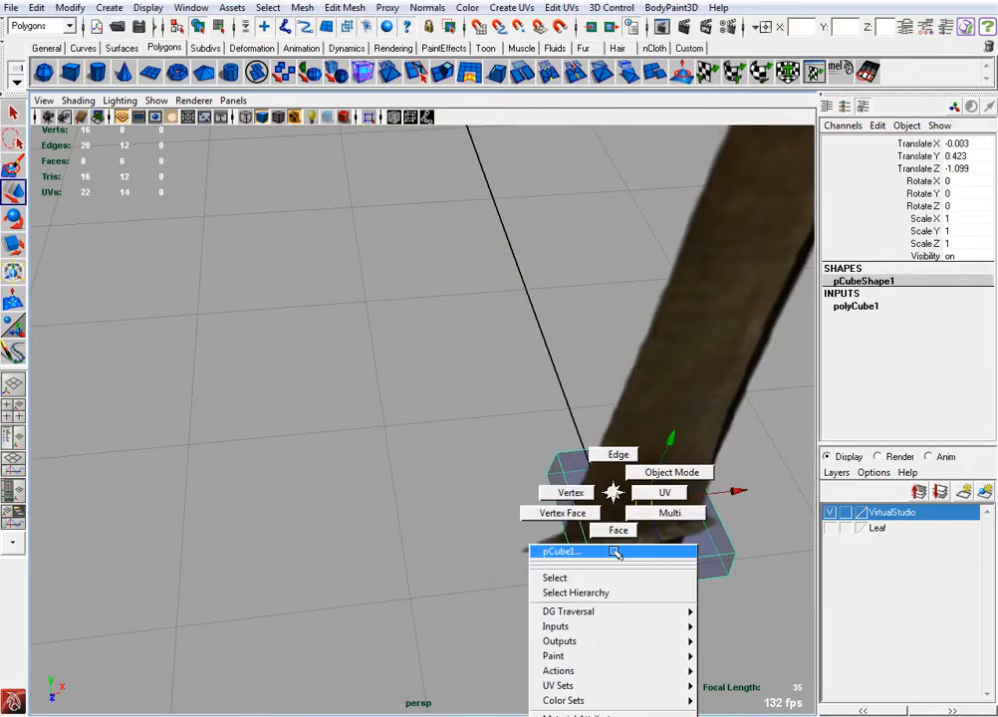
pyautogui.click(618, 530)
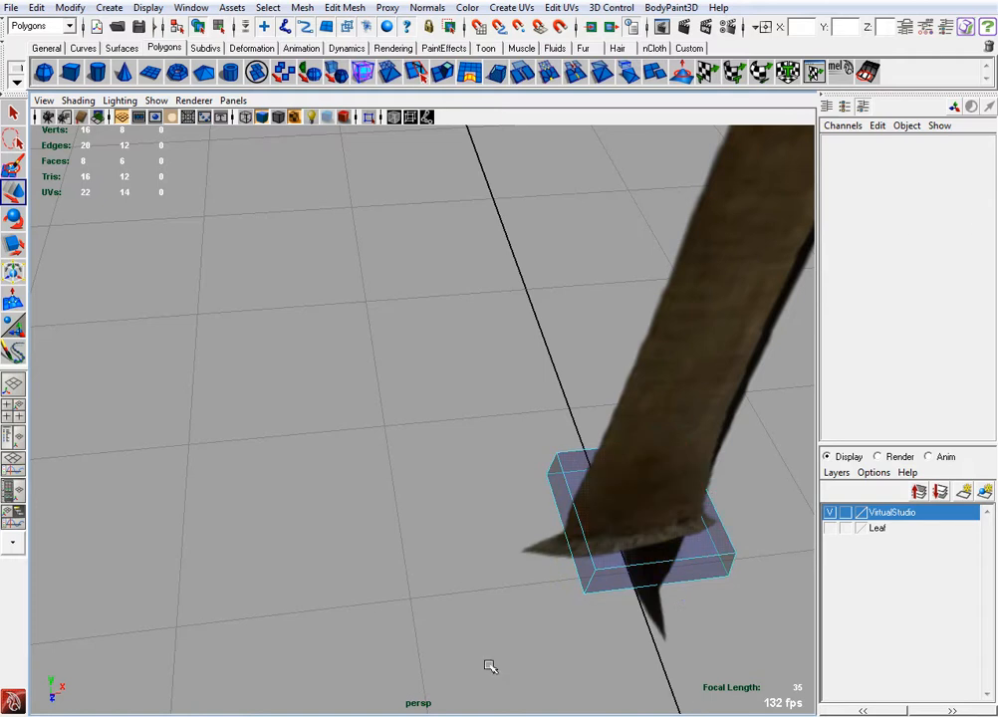
pyautogui.click(633, 538)
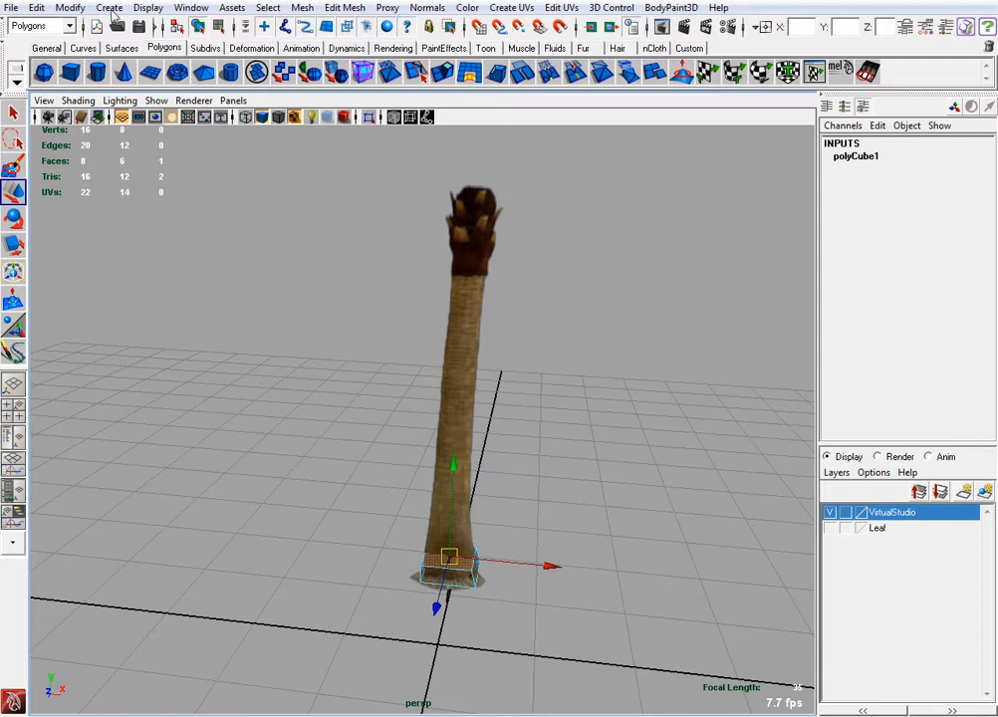
pyautogui.click(339, 8)
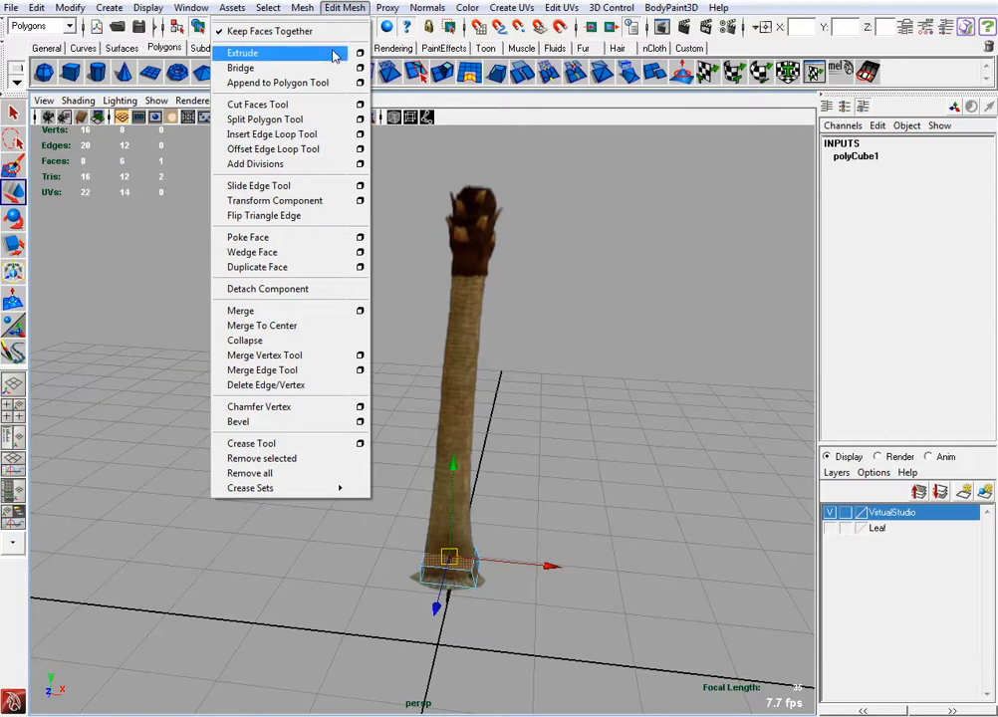
pyautogui.click(244, 53)
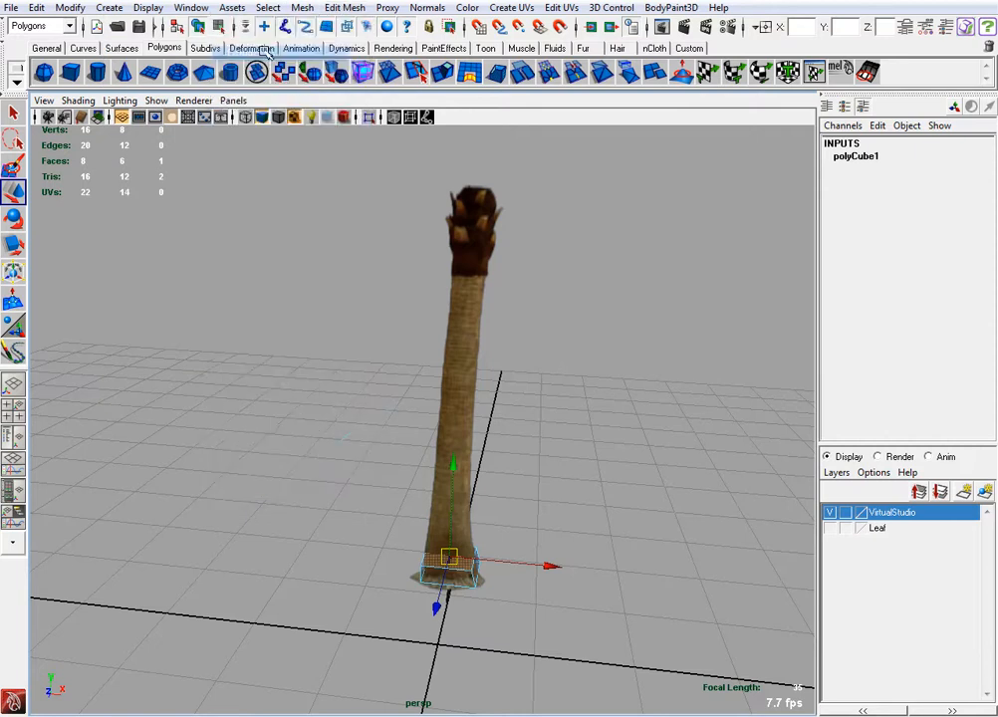
pyautogui.moveTo(455, 468); pyautogui.dragTo(453, 384)
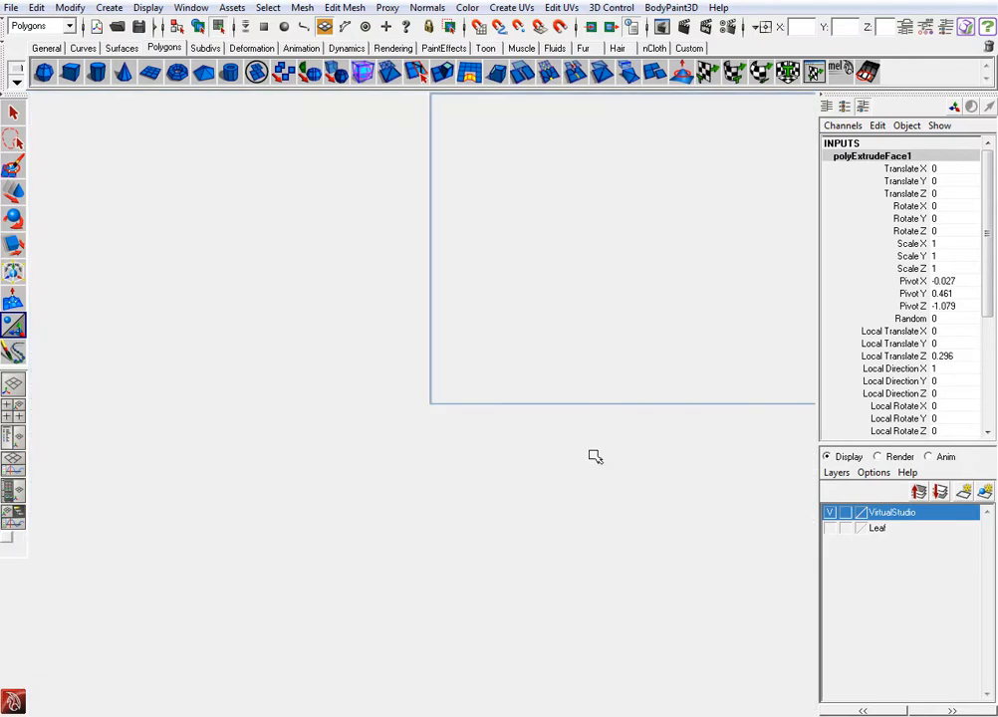
pyautogui.press('space')
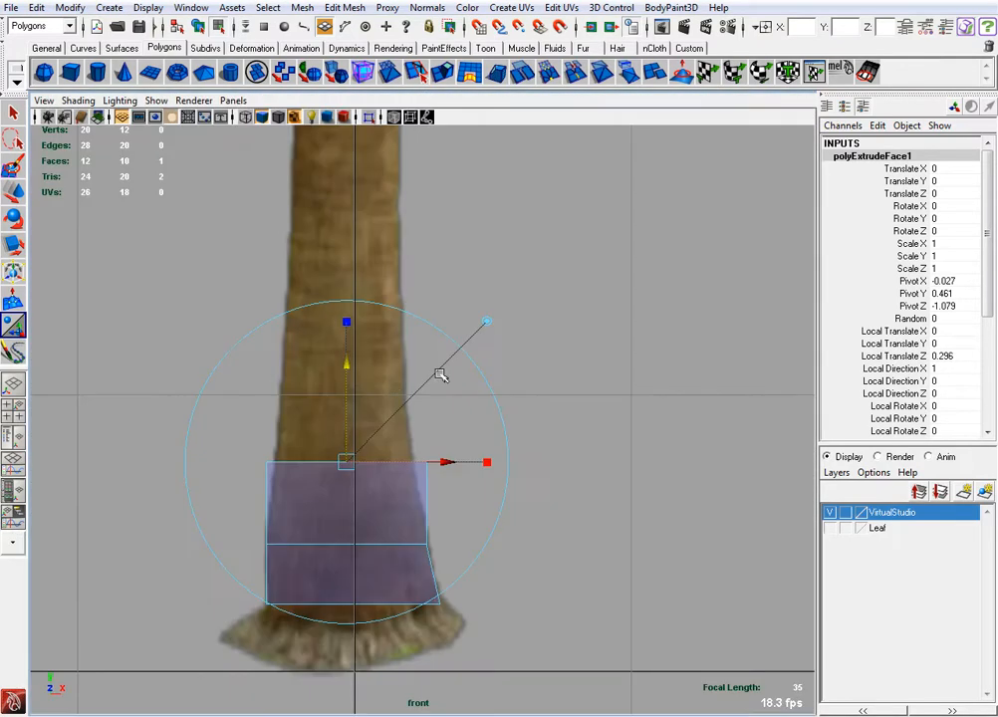
pyautogui.moveTo(346, 370); pyautogui.dragTo(386, 119)
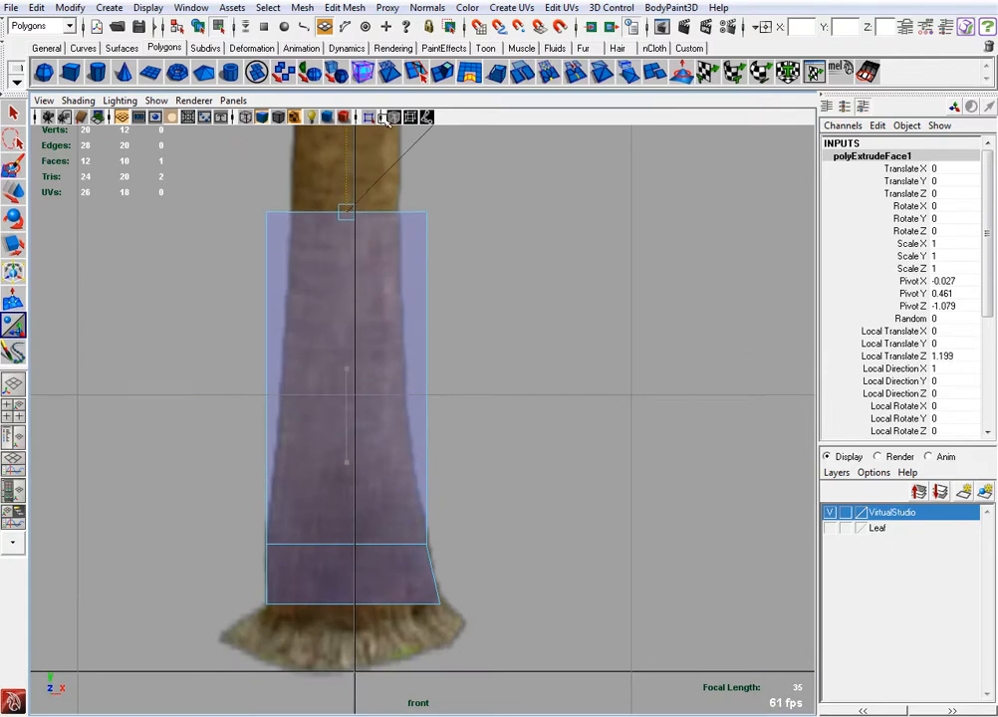
pyautogui.moveTo(385, 116); pyautogui.dragTo(369, 412, button='middle')
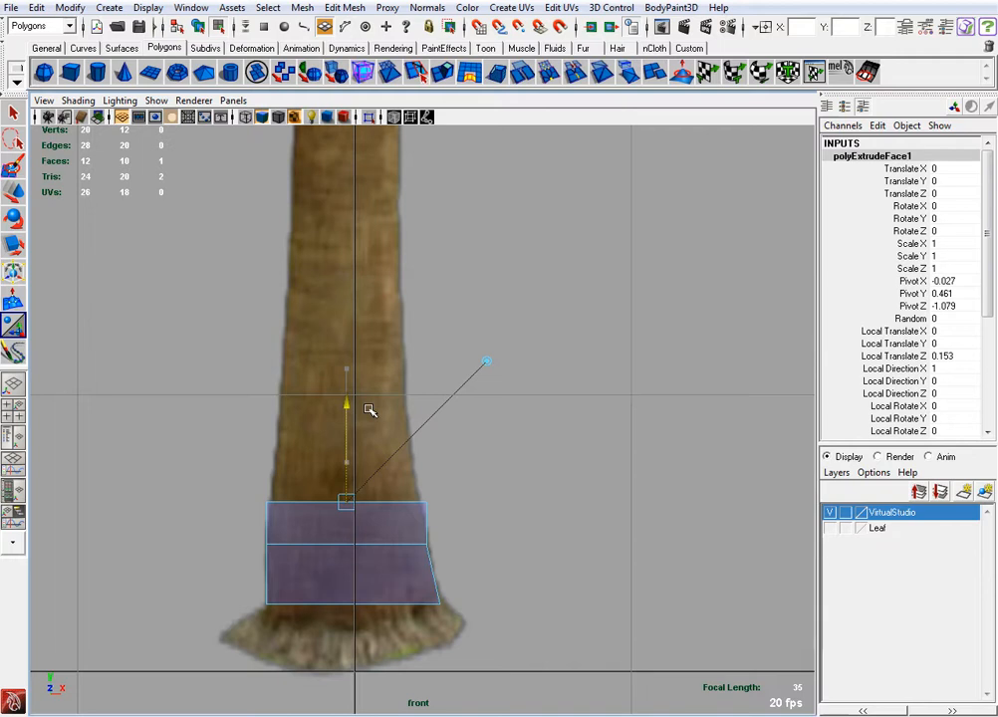
pyautogui.moveTo(368, 409); pyautogui.dragTo(383, 285)
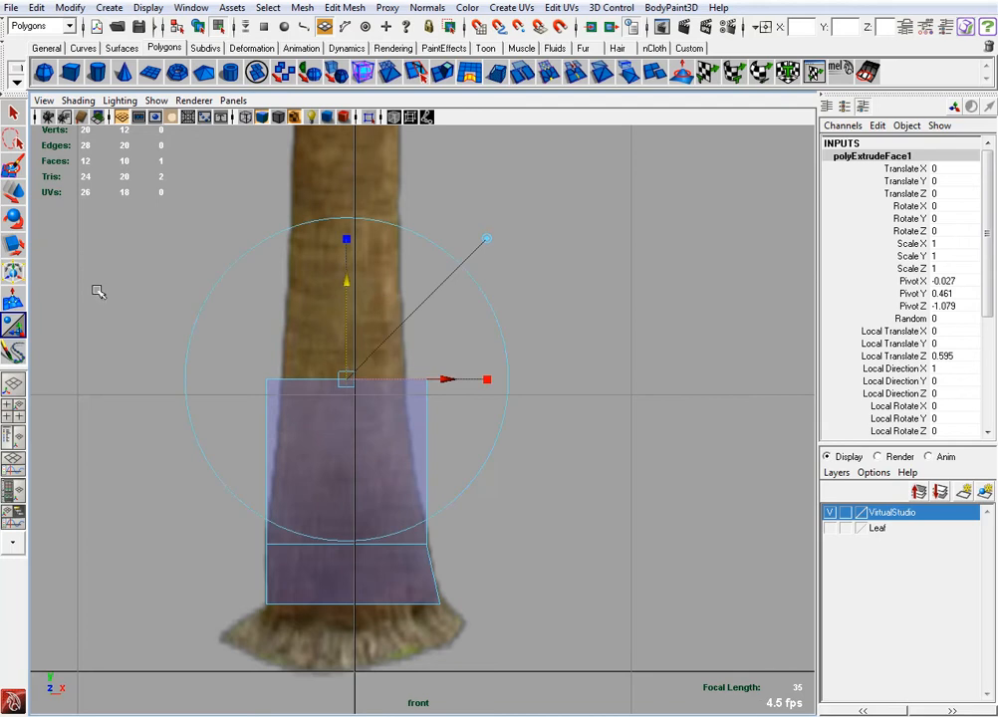
# Scale the extruded top face uniformly inward to match the trunk's width in the front view, and clear the selection
pyautogui.click(13, 244)
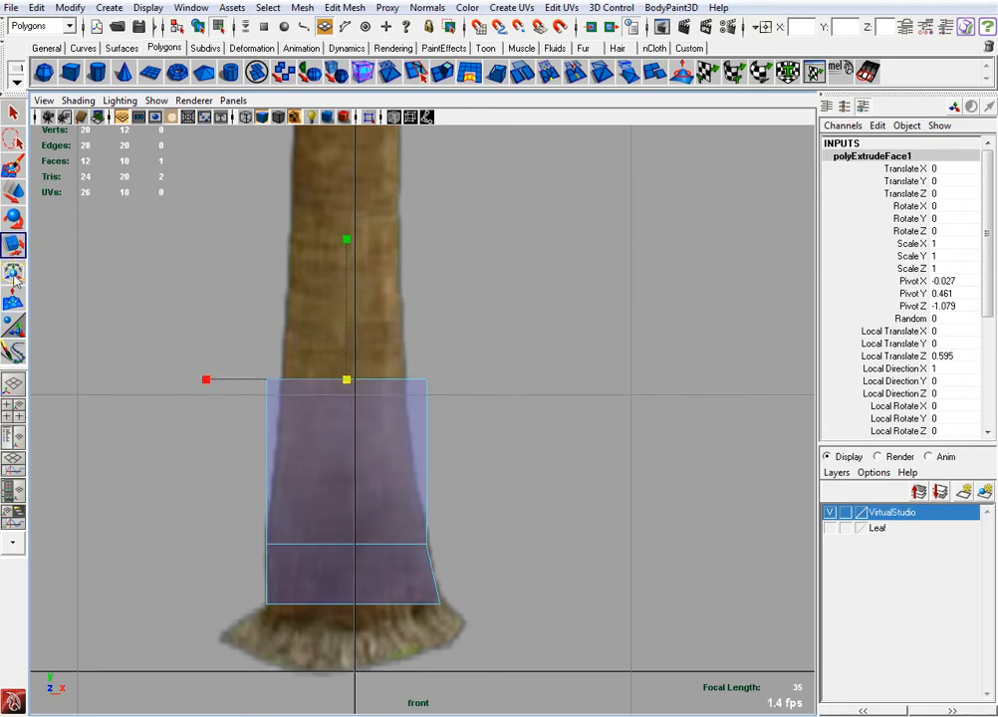
pyautogui.moveTo(347, 382); pyautogui.dragTo(325, 385)
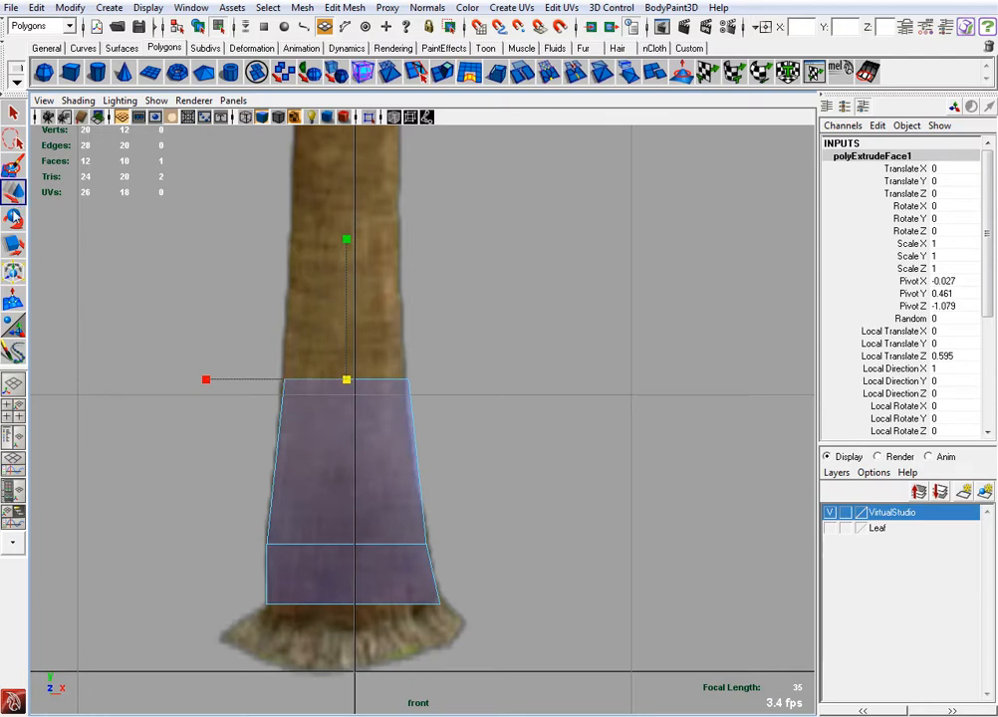
pyautogui.press('q')
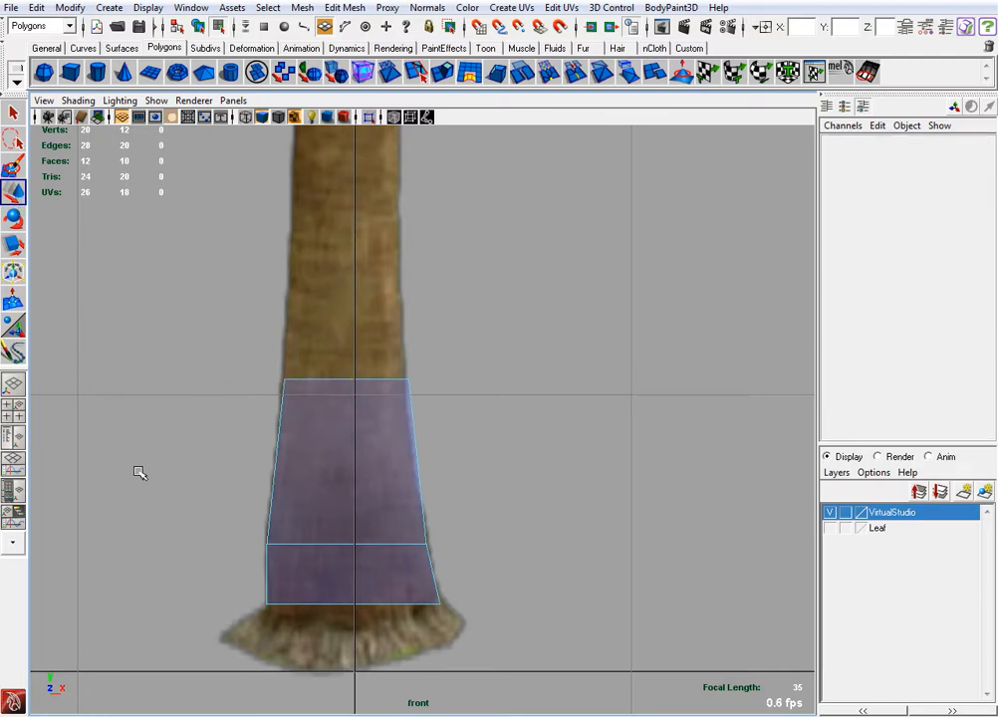
# Select the new top face in the perspective view and extrude it upward by about 0.375 in the front view
pyautogui.press('space')
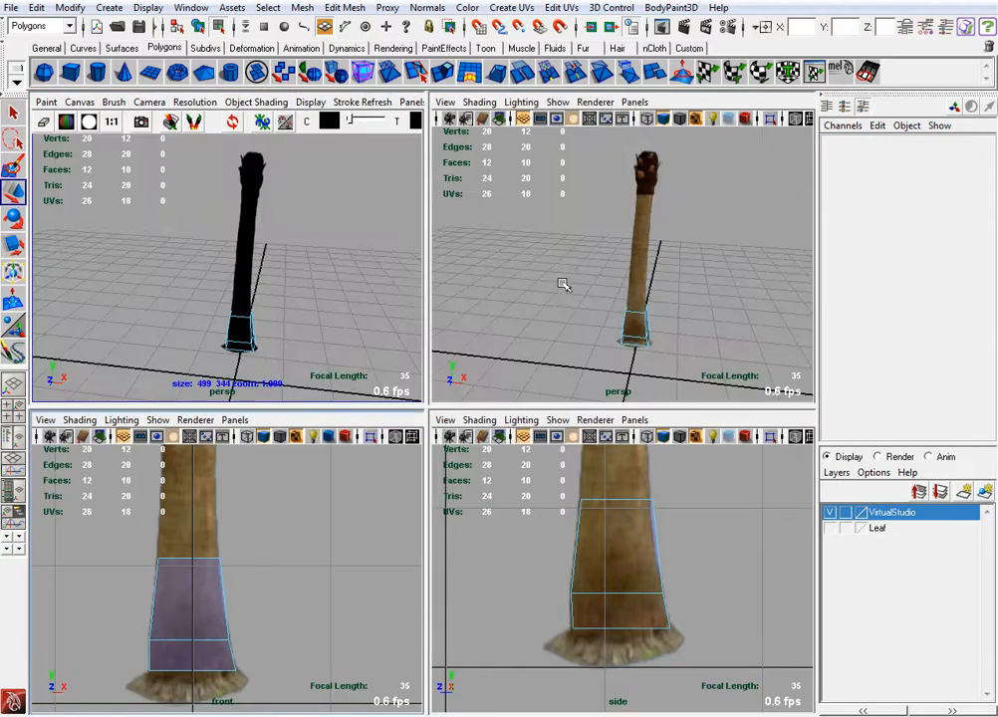
pyautogui.press('space')
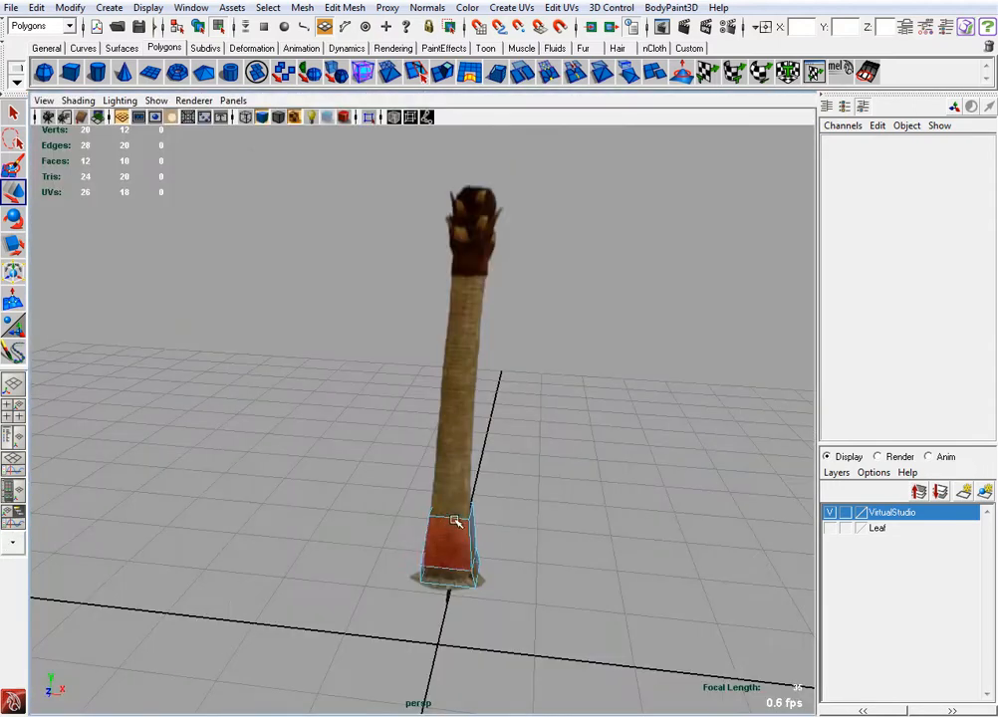
pyautogui.click(457, 514)
pyautogui.press('space')
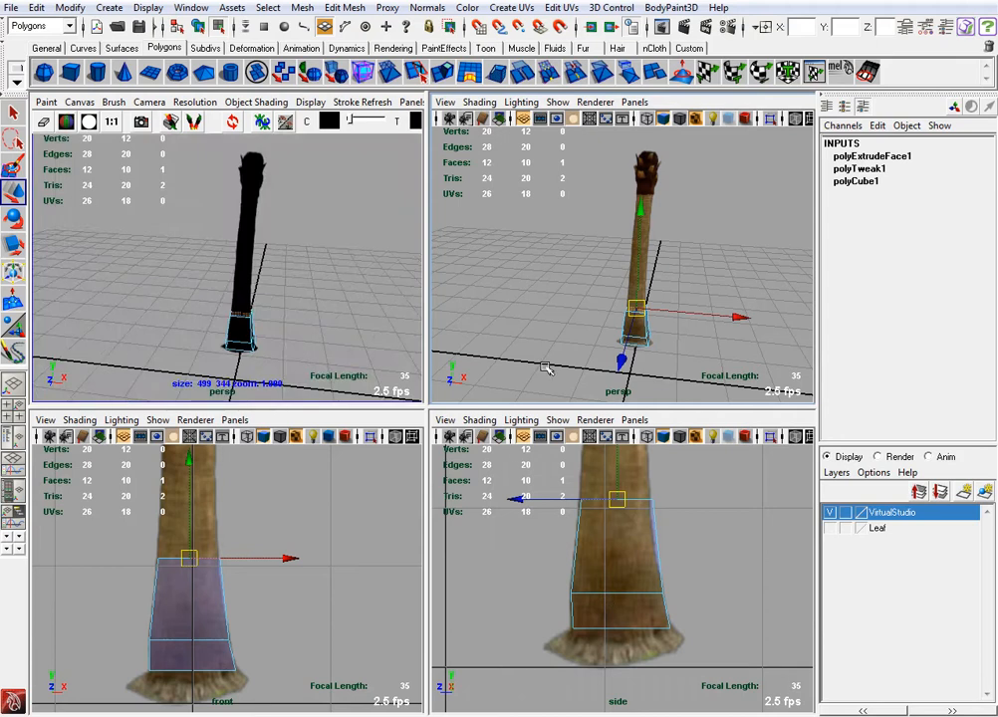
pyautogui.hotkey('ctrl', 'e')
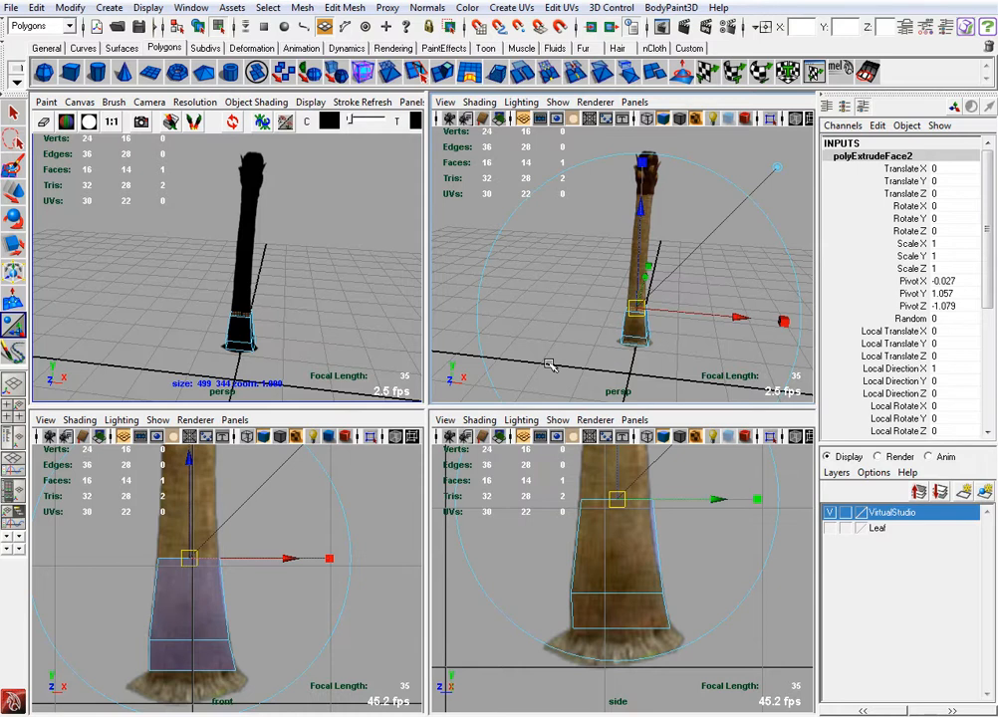
pyautogui.press('space')
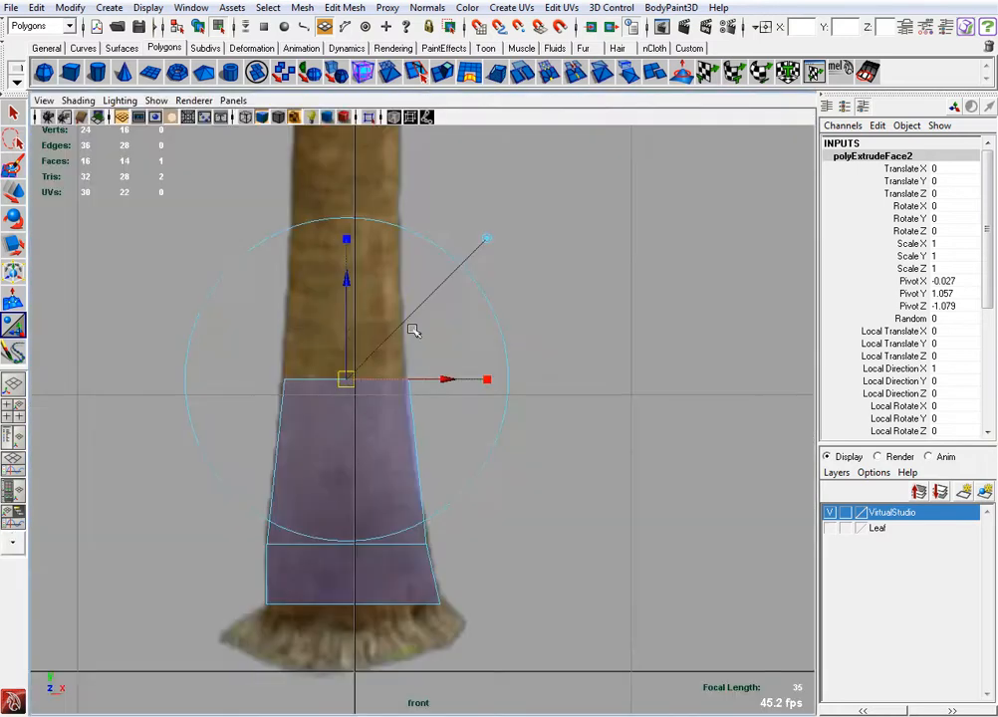
pyautogui.click(345, 335)
pyautogui.hotkey('ctrl', 'e')
pyautogui.moveTo(346, 357); pyautogui.dragTo(356, 243, button='middle')
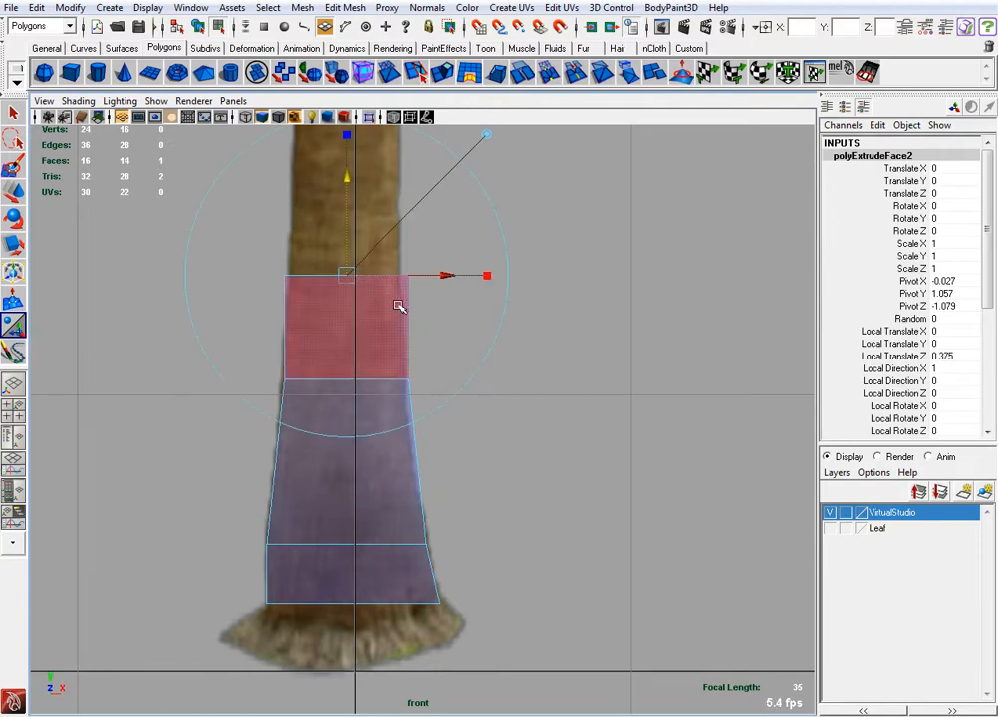
# In the front view, fit the top row's left and right vertices and the next row's right vertices to the trunk outline
pyautogui.moveTo(398, 304); pyautogui.dragTo(335, 301, button='right')
pyautogui.moveTo(603, 328); pyautogui.dragTo(404, 247)
pyautogui.press('w')
pyautogui.moveTo(508, 276); pyautogui.dragTo(498, 276)
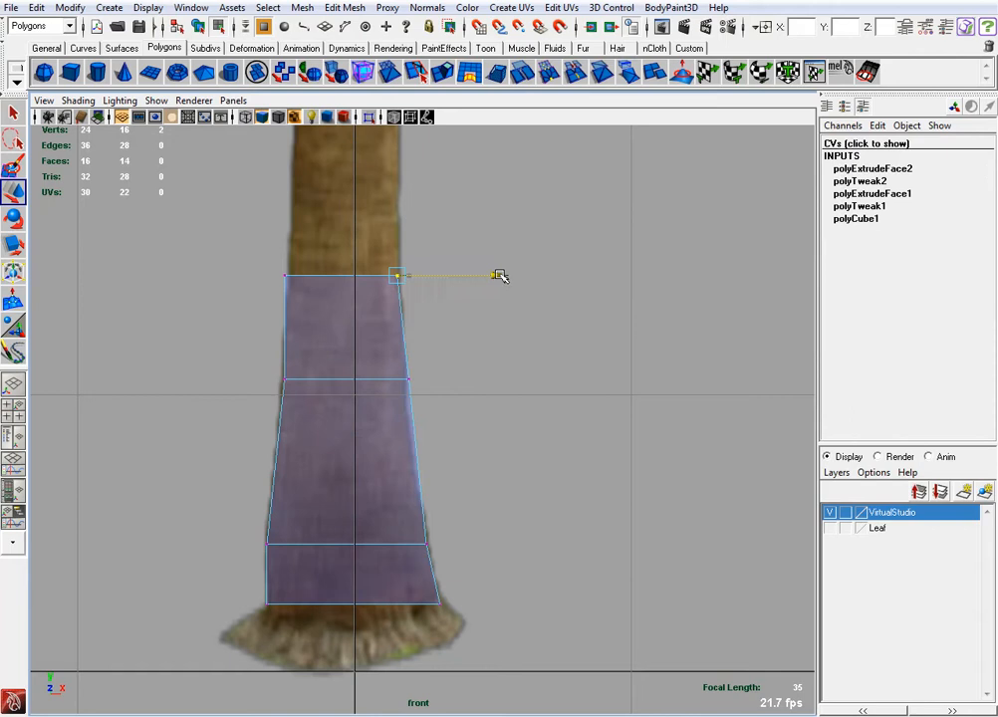
pyautogui.moveTo(272, 267); pyautogui.dragTo(326, 276)
pyautogui.moveTo(436, 356); pyautogui.dragTo(384, 402)
pyautogui.moveTo(508, 384); pyautogui.dragTo(504, 381)
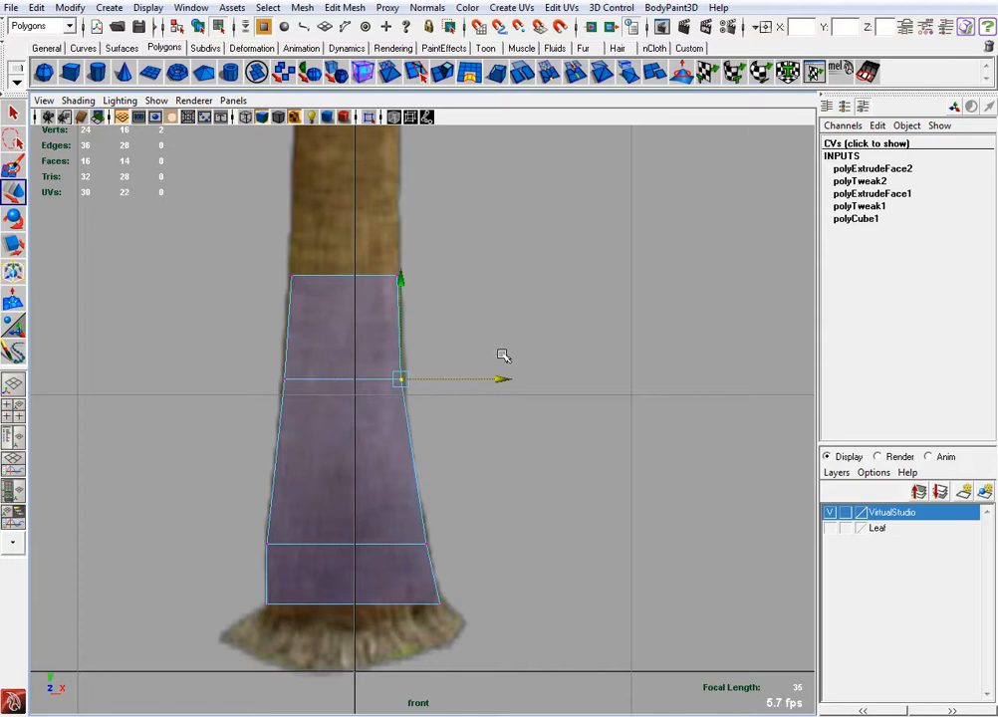
# In the side view, move the right vertices of the two middle rows inward to the trunk's edge
pyautogui.press('space')
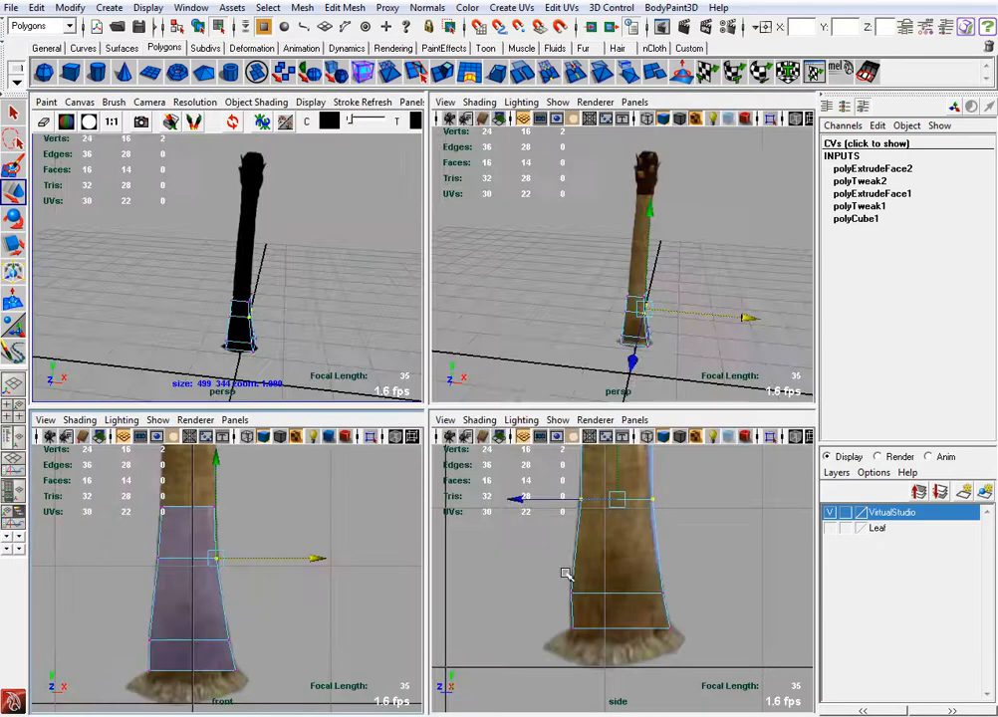
pyautogui.press('space')
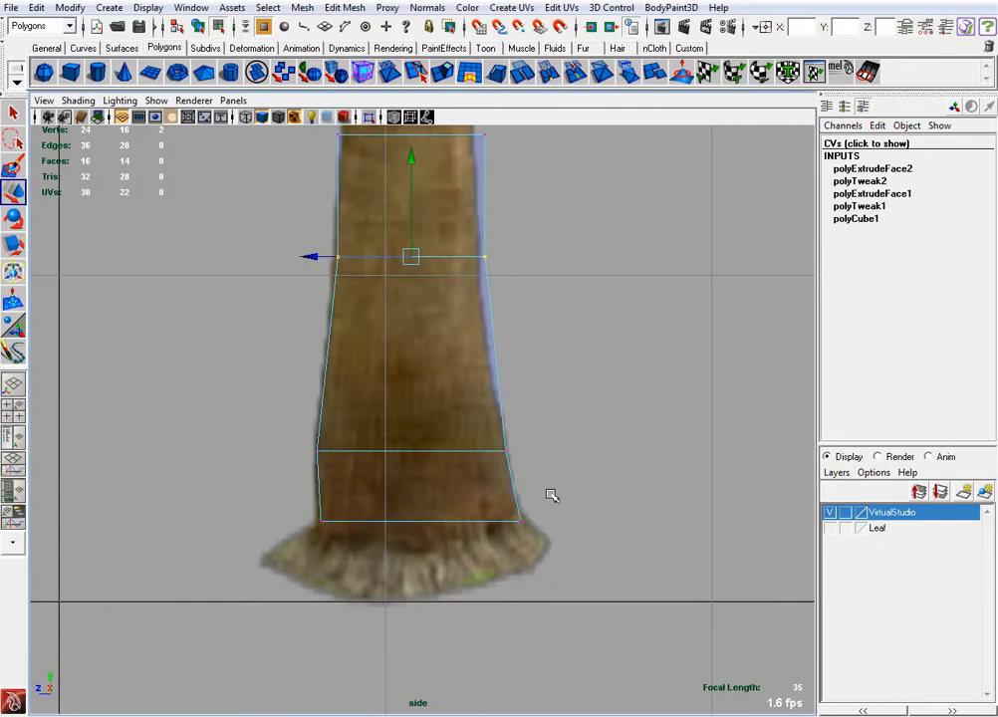
pyautogui.keyDown('alt'); pyautogui.moveTo(584, 450); pyautogui.dragTo(563, 573, button='middle'); pyautogui.keyUp('alt')
pyautogui.keyDown('alt'); pyautogui.moveTo(564, 573); pyautogui.dragTo(426, 411, button='right'); pyautogui.keyUp('alt')
pyautogui.click(455, 383)
pyautogui.moveTo(445, 384); pyautogui.dragTo(436, 386)
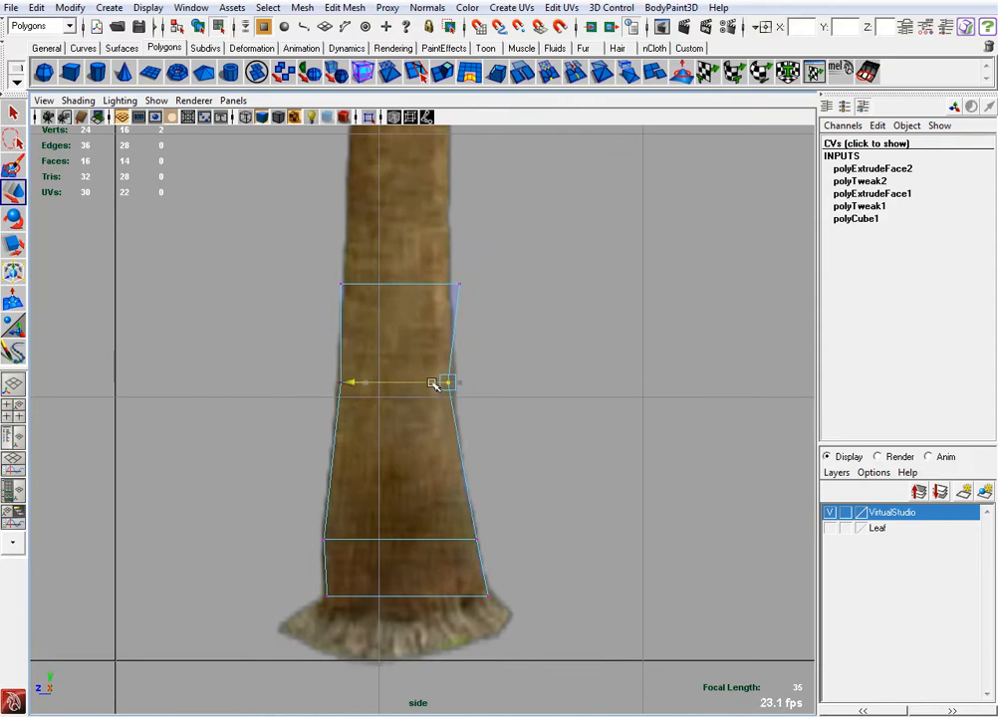
pyautogui.click(476, 540)
pyautogui.moveTo(454, 541); pyautogui.dragTo(450, 539)
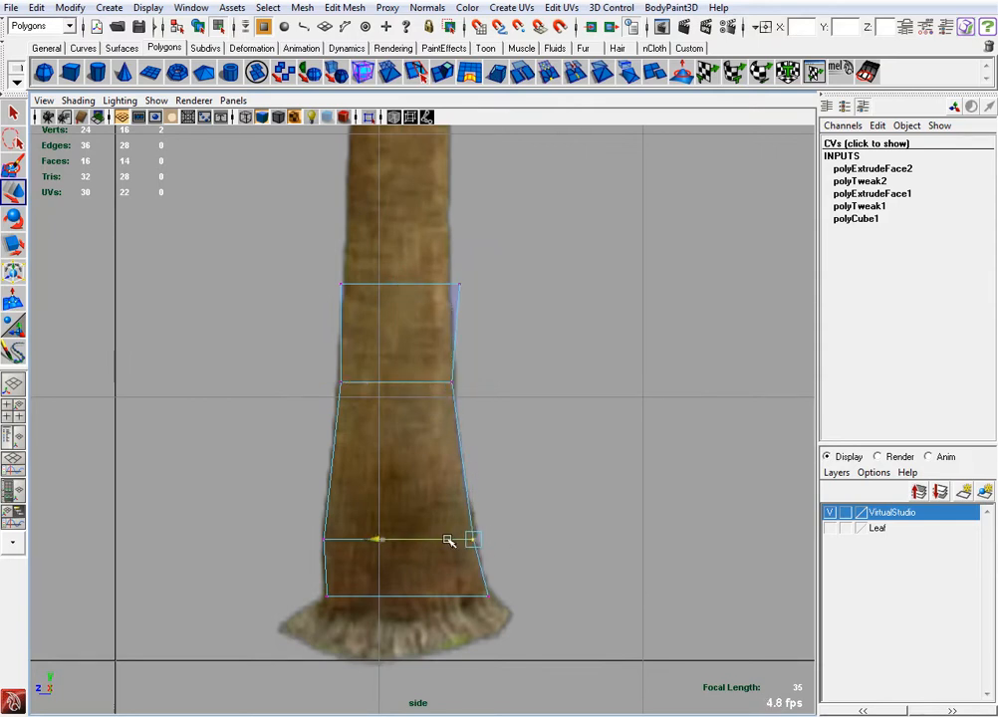
# Fit the top row's left and right vertices to the trunk outline in the side view and return to the maximized perspective view
pyautogui.click(330, 284)
pyautogui.moveTo(328, 284)
pyautogui.mouseDown()
pyautogui.moveTo(319, 285)
pyautogui.moveTo(327, 284)
pyautogui.mouseUp()
pyautogui.click(458, 286)
pyautogui.moveTo(451, 284); pyautogui.dragTo(439, 285)
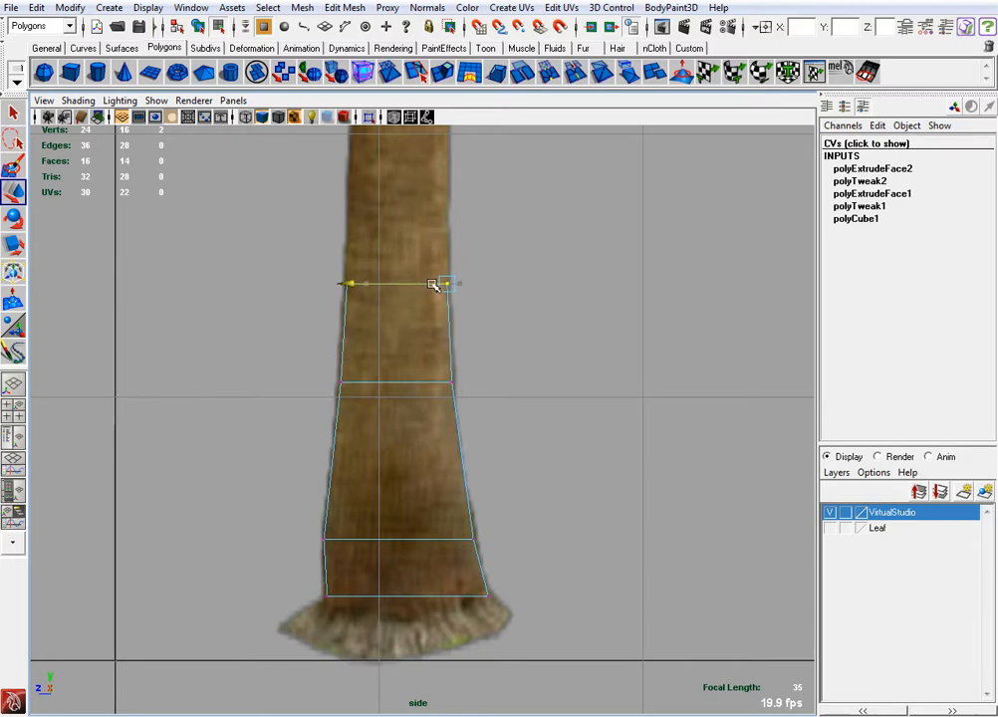
pyautogui.press('space')
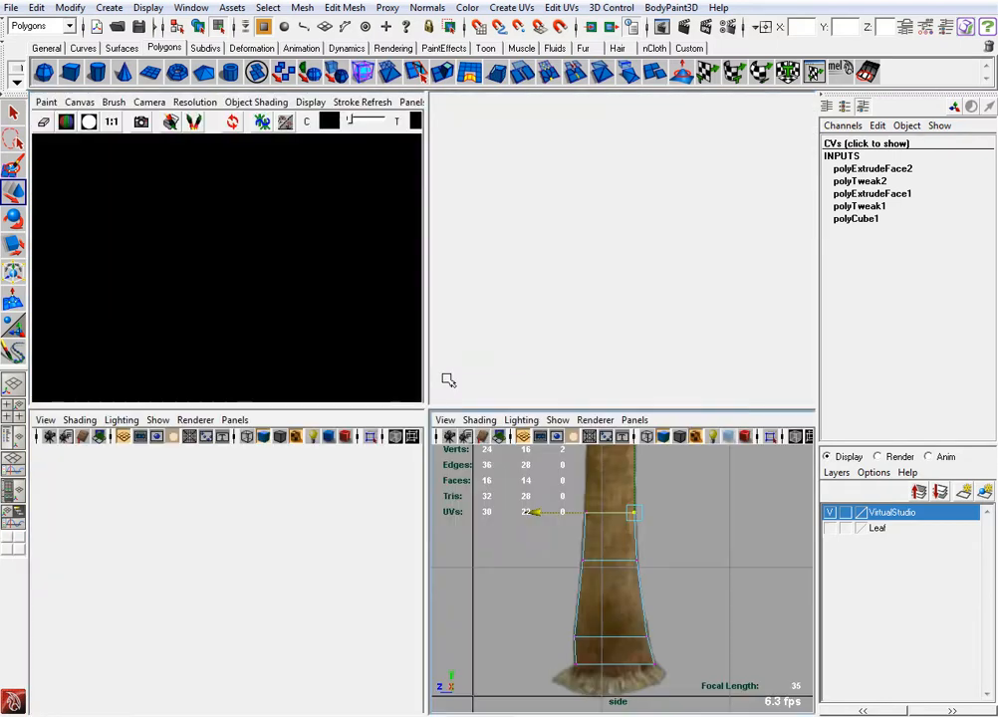
pyautogui.press('space')
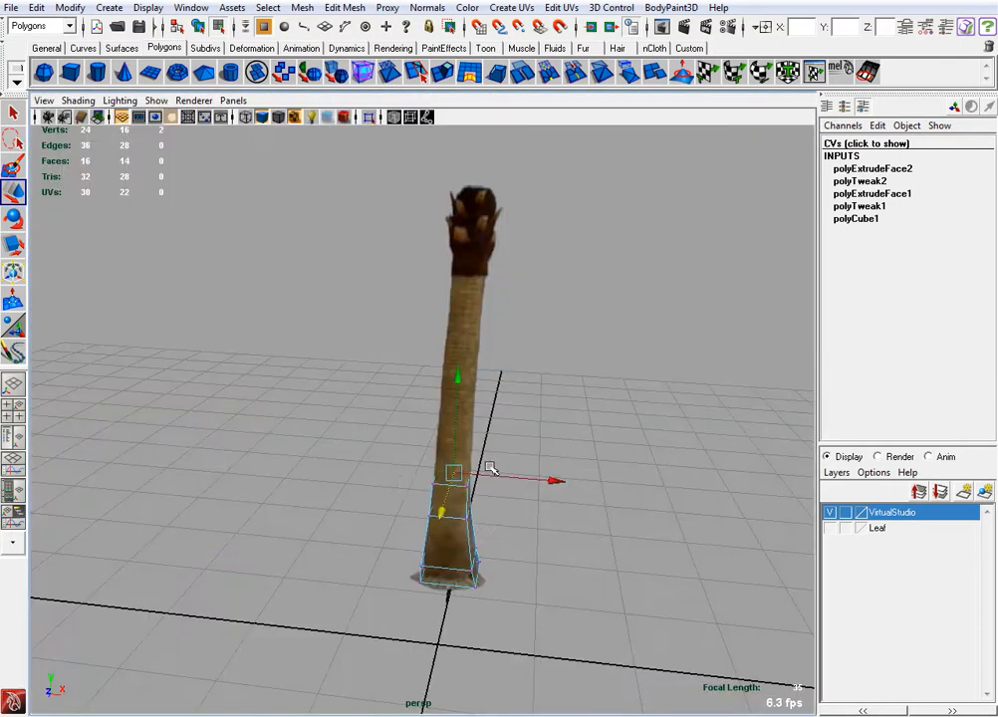